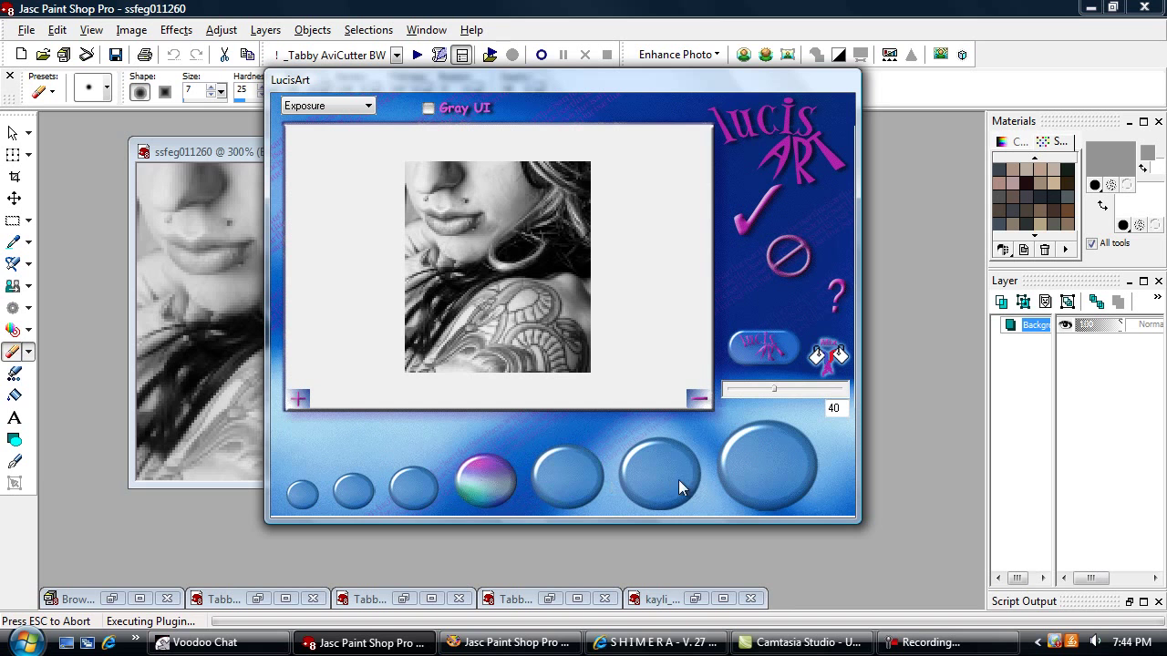
- Apply the LucisArt Exposure effect at 40 and smooth the cheek with the Soften Brush at size 16
{"action": "left_click", "coordinate": [745, 223]}
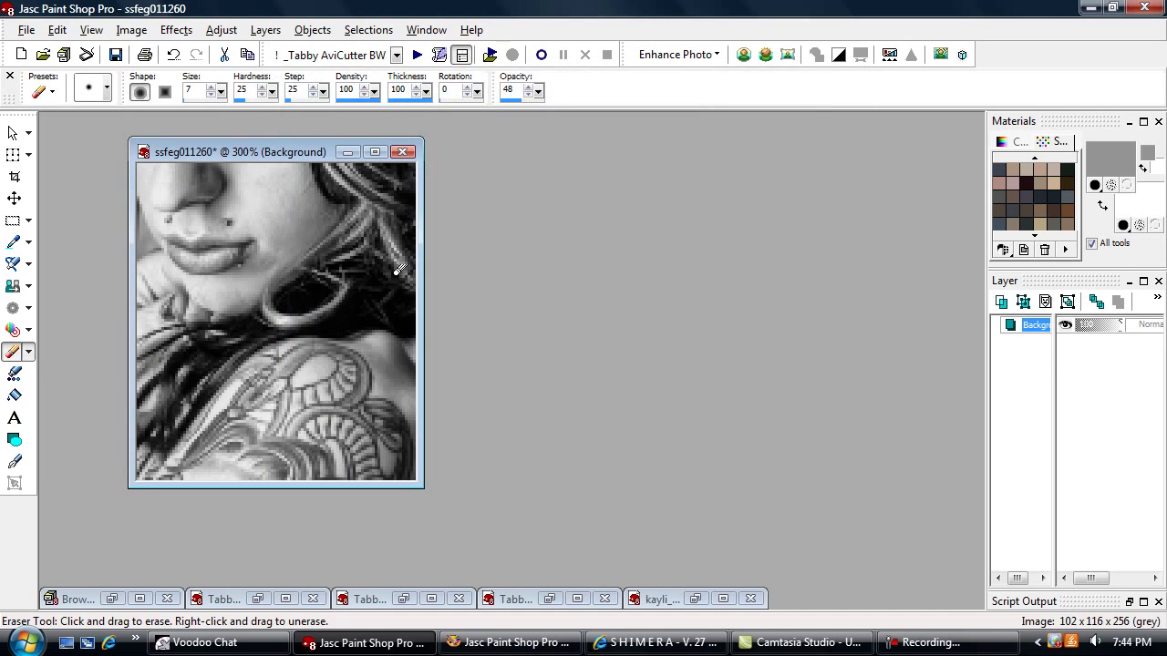
{"action": "left_click", "coordinate": [13, 308]}
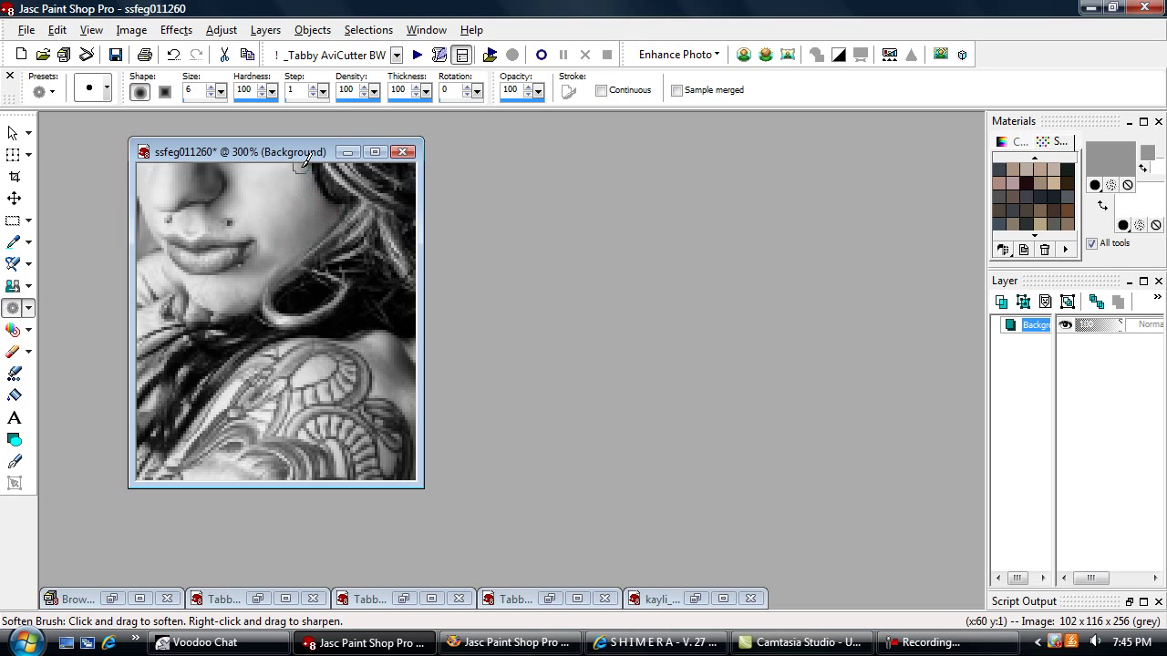
{"action": "left_click_drag", "start_coordinate": [224, 93], "coordinate": [230, 97]}
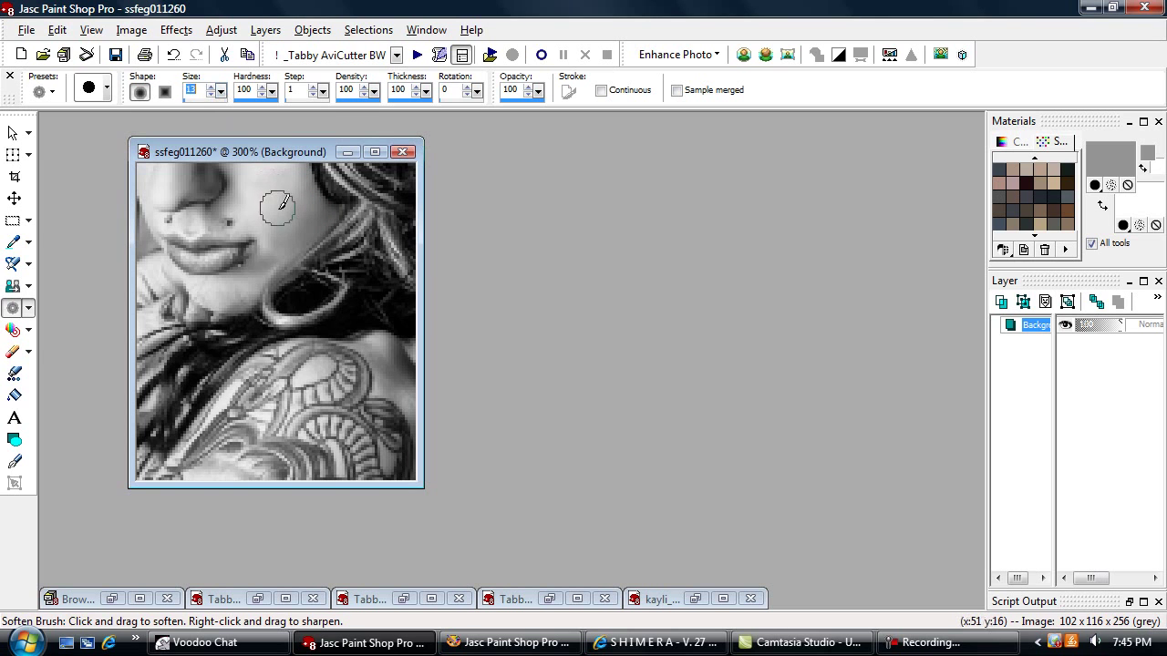
{"action": "left_click_drag", "start_coordinate": [278, 209], "coordinate": [282, 237]}
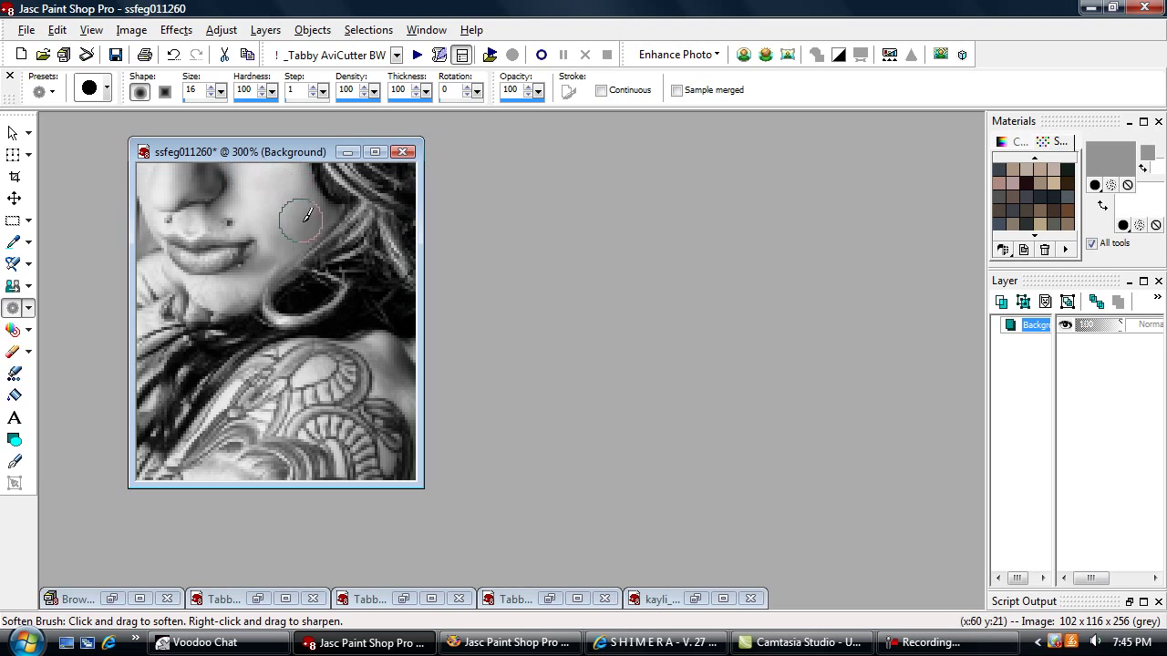
- Soften the finer areas of the photo with the Soften Brush reduced to size 6
{"action": "scroll", "coordinate": [276, 208], "scroll_direction": "up", "scroll_amount": 1}
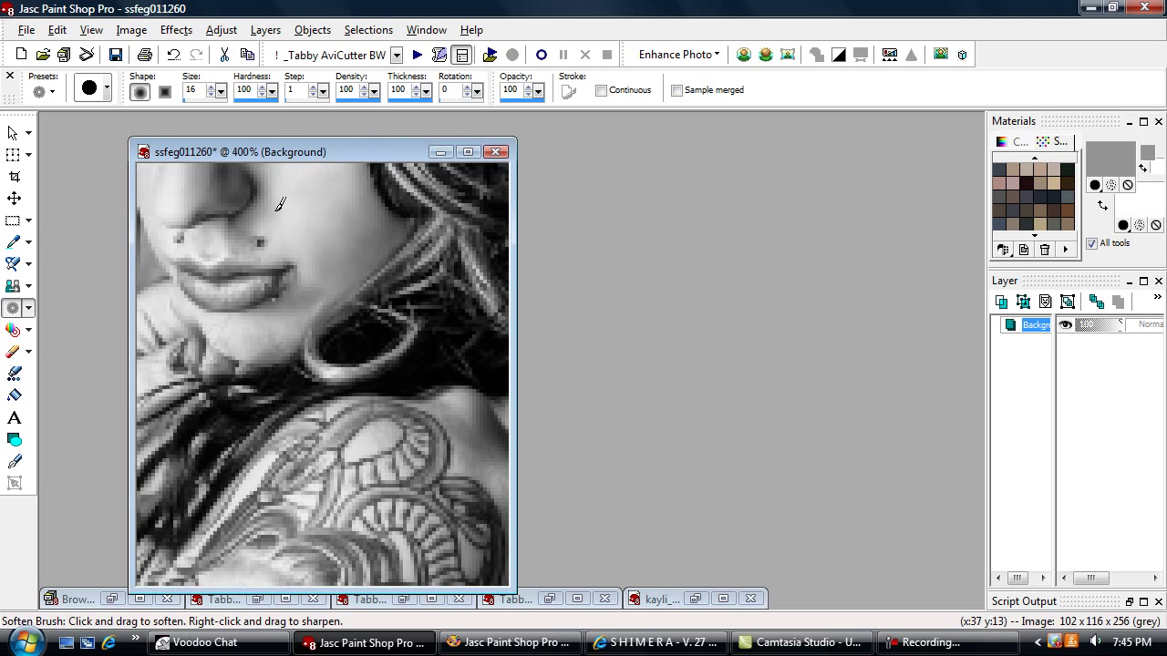
{"action": "left_click_drag", "start_coordinate": [220, 94], "coordinate": [208, 108]}
{"action": "scroll", "coordinate": [233, 339], "scroll_direction": "up", "scroll_amount": 1}
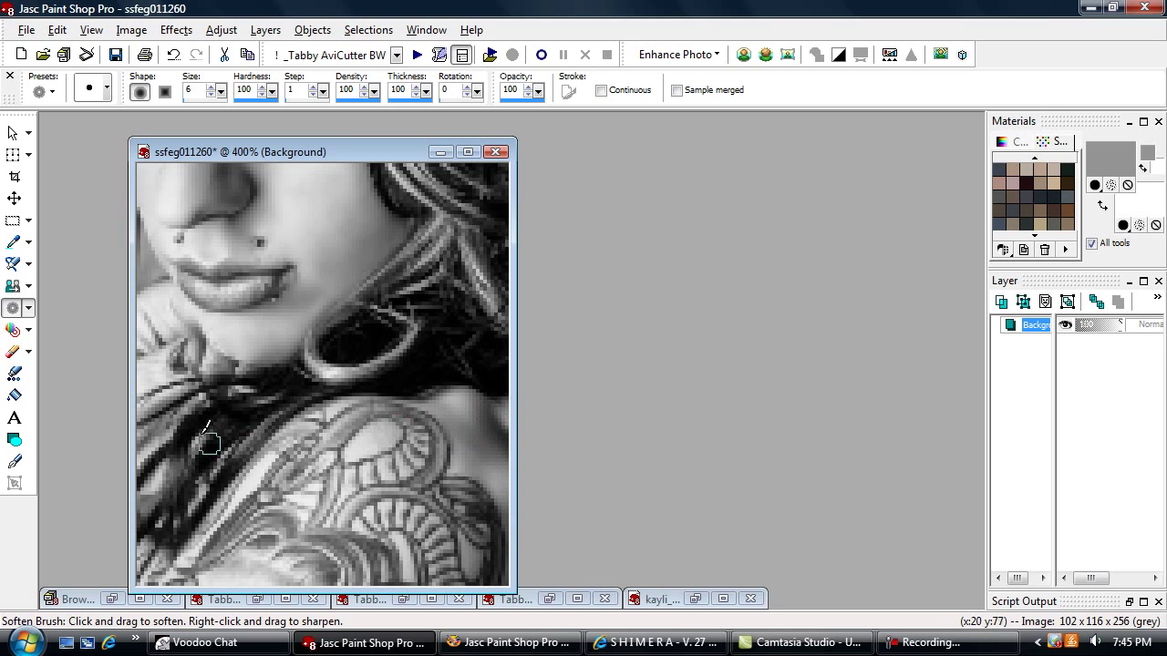
{"action": "scroll", "coordinate": [196, 410], "scroll_direction": "down", "scroll_amount": 1}
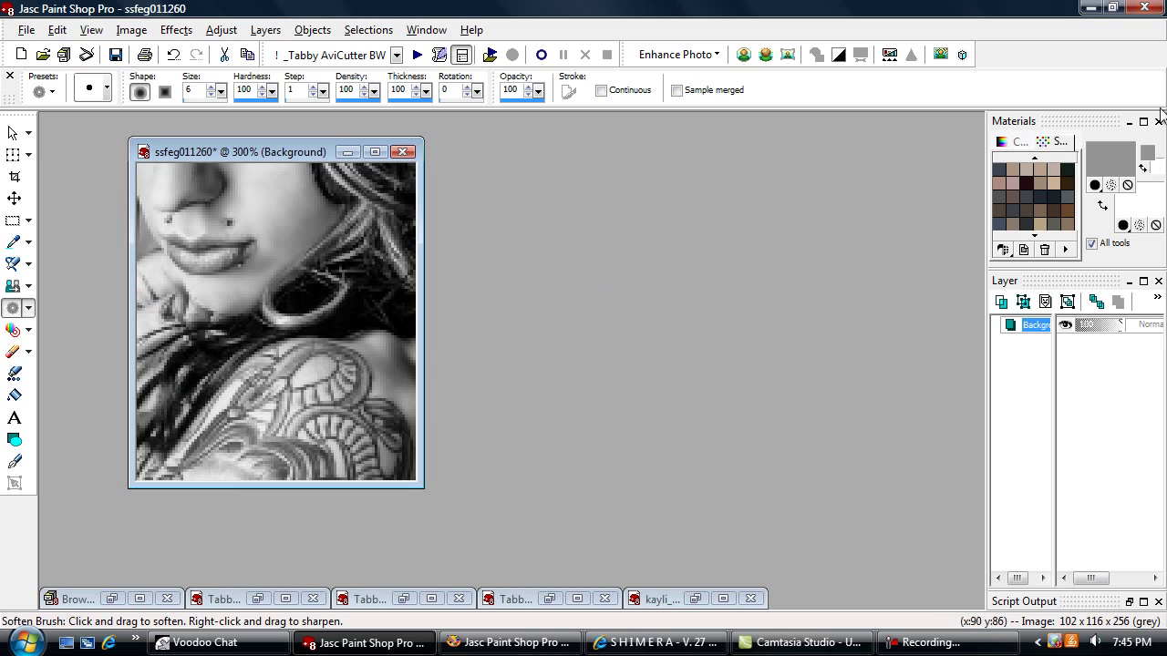
- Set up the Change To Target brush in Color mode with the skin-tone swatch #BFAFA5, converting the image to 16 million colors
{"action": "left_click", "coordinate": [1044, 157]}
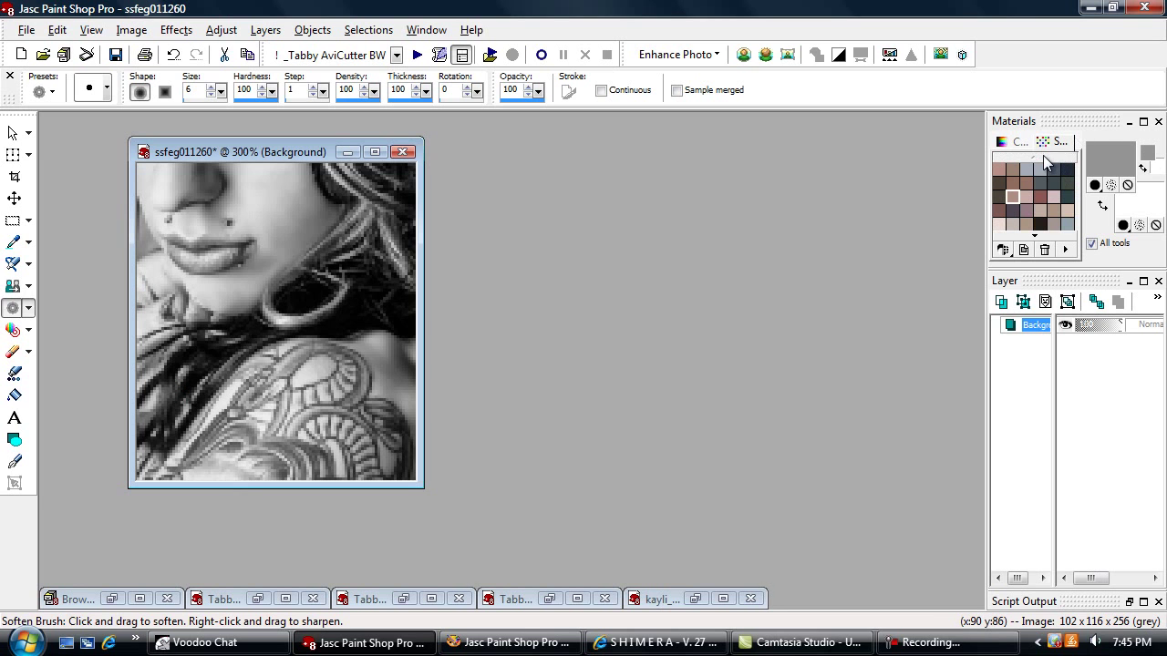
{"action": "left_click", "coordinate": [1041, 211]}
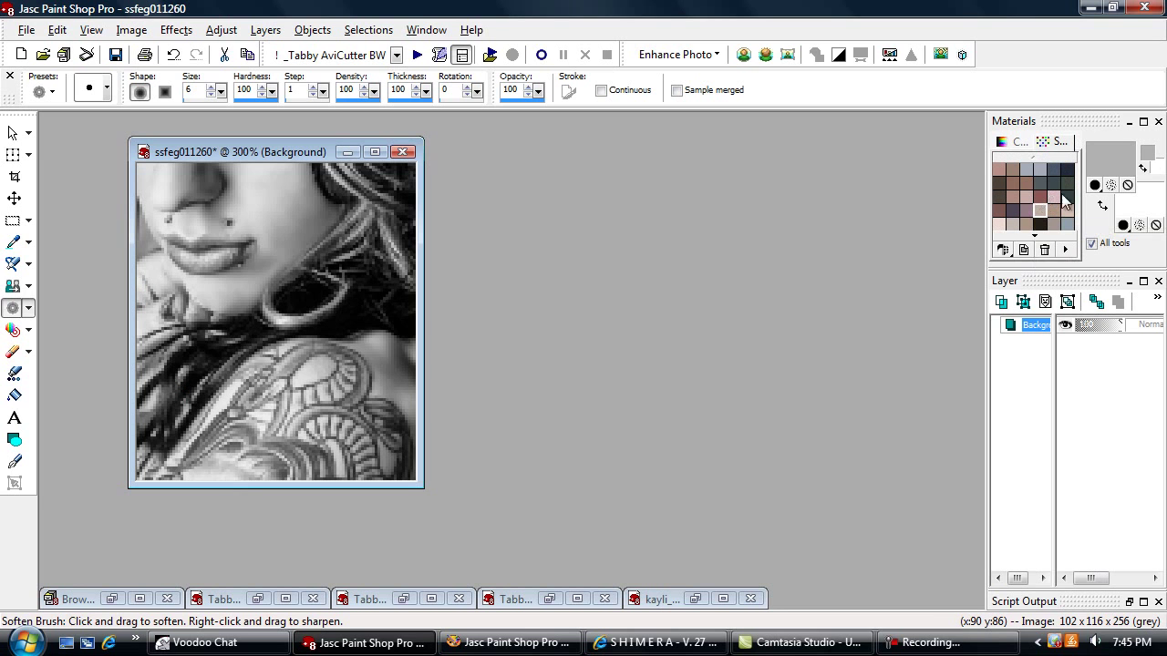
{"action": "left_click", "coordinate": [13, 332]}
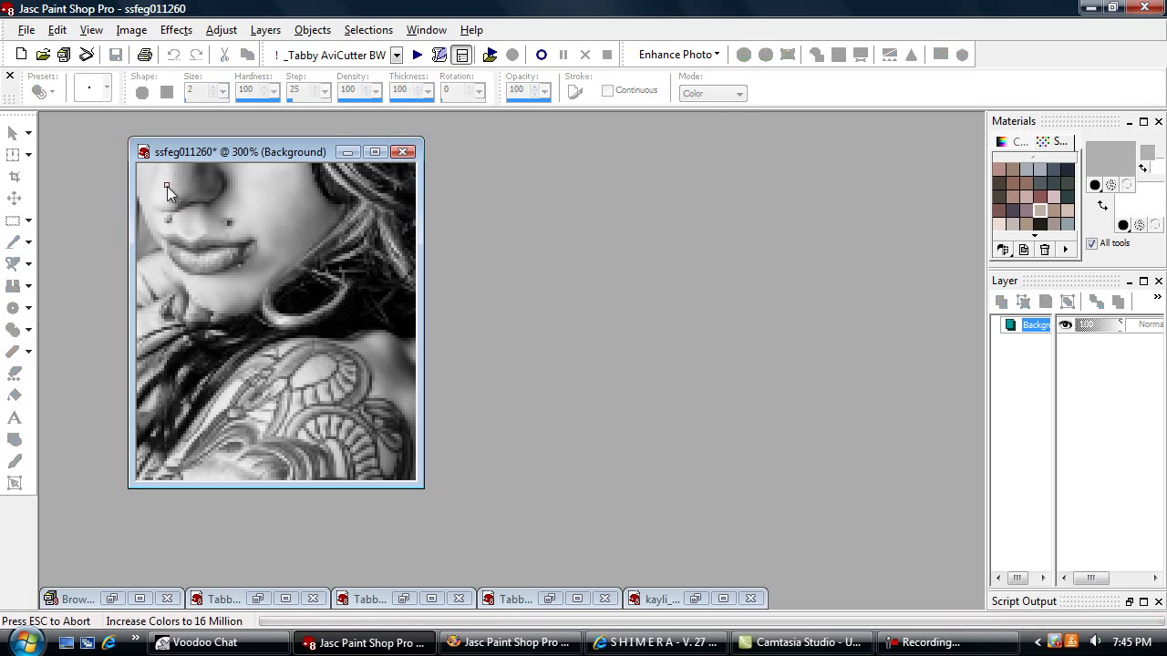
{"action": "left_click", "coordinate": [1098, 163]}
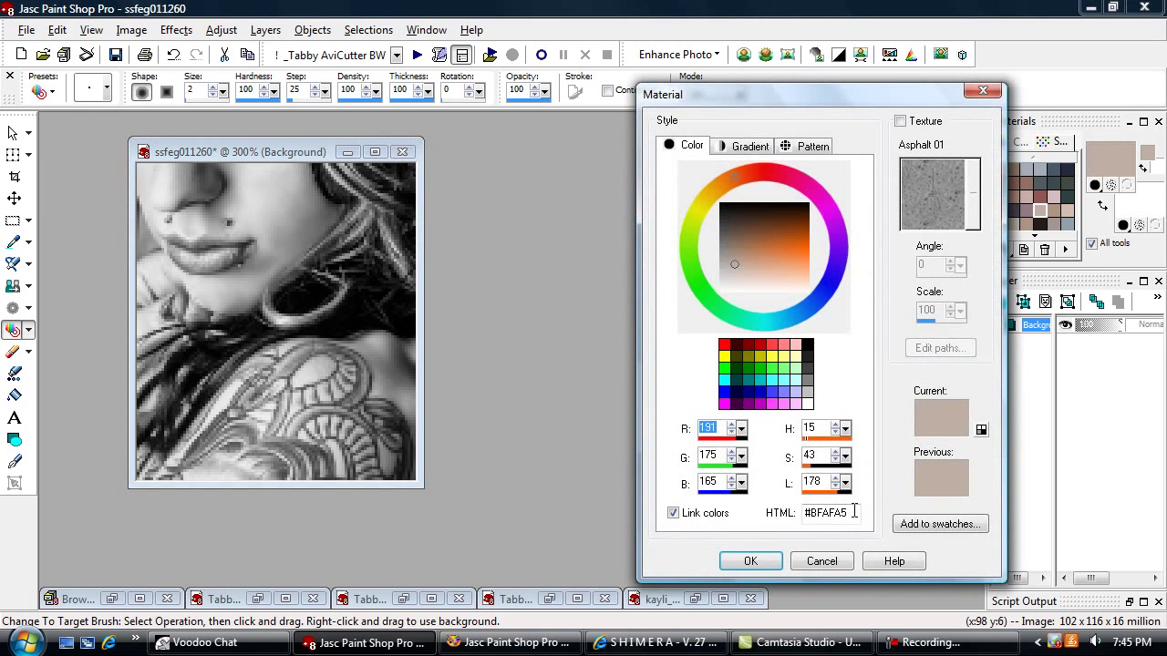
{"action": "left_click_drag", "start_coordinate": [857, 513], "coordinate": [804, 516]}
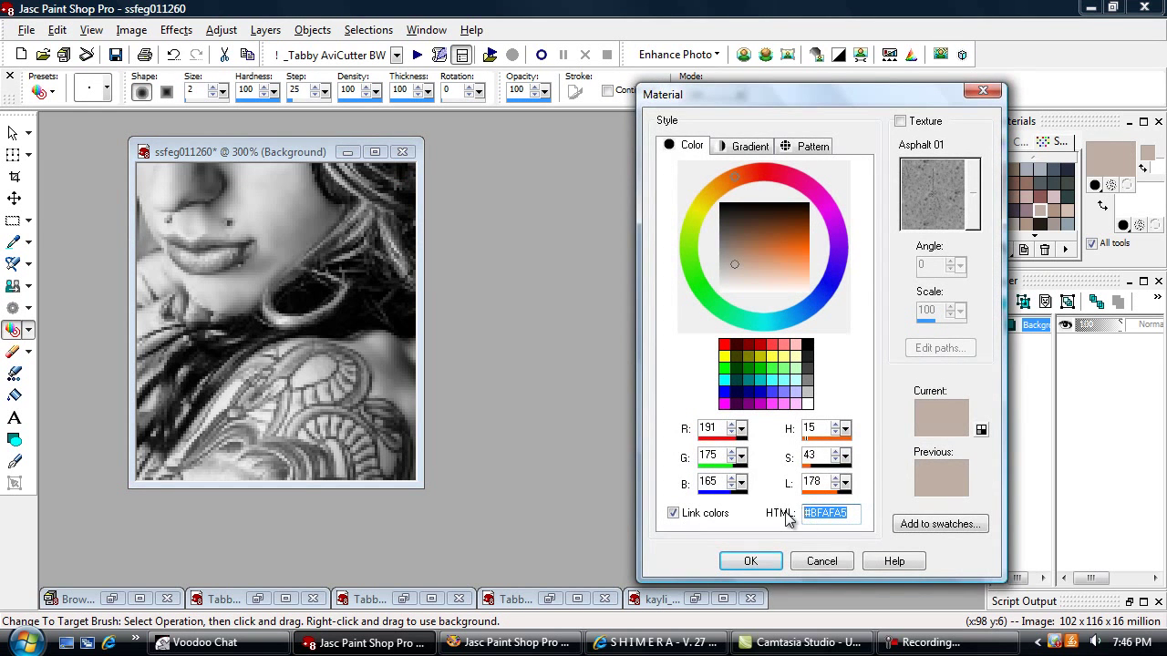
{"action": "left_click", "coordinate": [823, 514]}
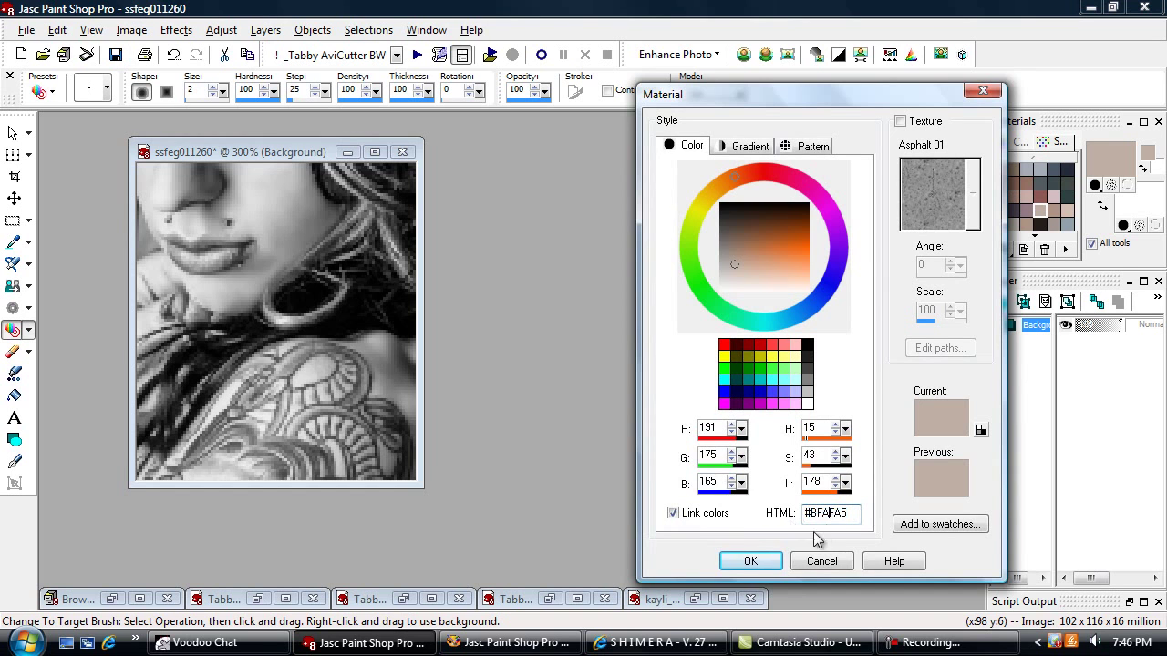
{"action": "left_click", "coordinate": [749, 561]}
- Tint the face, chin and hand with the skin tone, using a brush size of 10
{"action": "left_click", "coordinate": [213, 89]}
{"action": "key", "text": "BackSpace"}
{"action": "type", "text": "10"}
{"action": "mouse_move", "coordinate": [214, 183]}
{"action": "left_mouse_down"}
{"action": "mouse_move", "coordinate": [183, 167]}
{"action": "mouse_move", "coordinate": [150, 165]}
{"action": "mouse_move", "coordinate": [155, 197]}
{"action": "mouse_move", "coordinate": [176, 170]}
{"action": "mouse_move", "coordinate": [191, 224]}
{"action": "mouse_move", "coordinate": [209, 222]}
{"action": "mouse_move", "coordinate": [214, 195]}
{"action": "mouse_move", "coordinate": [247, 221]}
{"action": "mouse_move", "coordinate": [221, 226]}
{"action": "mouse_move", "coordinate": [257, 230]}
{"action": "mouse_move", "coordinate": [232, 178]}
{"action": "mouse_move", "coordinate": [260, 204]}
{"action": "mouse_move", "coordinate": [237, 166]}
{"action": "mouse_move", "coordinate": [287, 206]}
{"action": "mouse_move", "coordinate": [304, 197]}
{"action": "mouse_move", "coordinate": [297, 166]}
{"action": "mouse_move", "coordinate": [319, 213]}
{"action": "mouse_move", "coordinate": [337, 211]}
{"action": "mouse_move", "coordinate": [236, 296]}
{"action": "mouse_move", "coordinate": [210, 285]}
{"action": "left_mouse_up"}
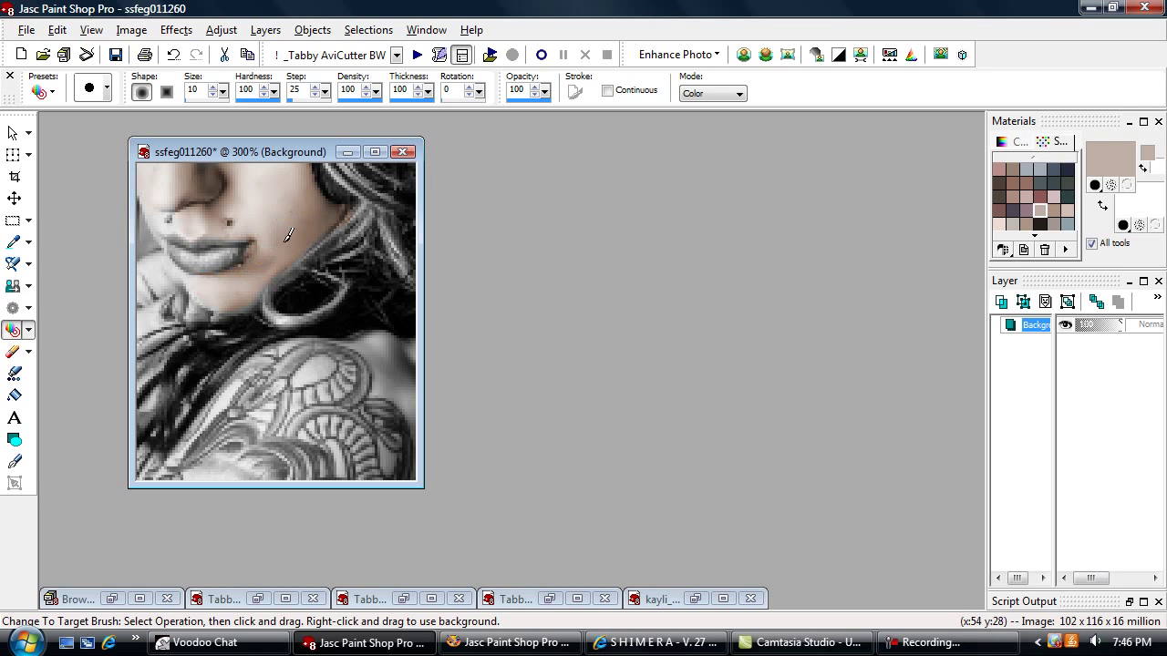
{"action": "scroll", "coordinate": [318, 219], "scroll_direction": "up", "scroll_amount": 3}
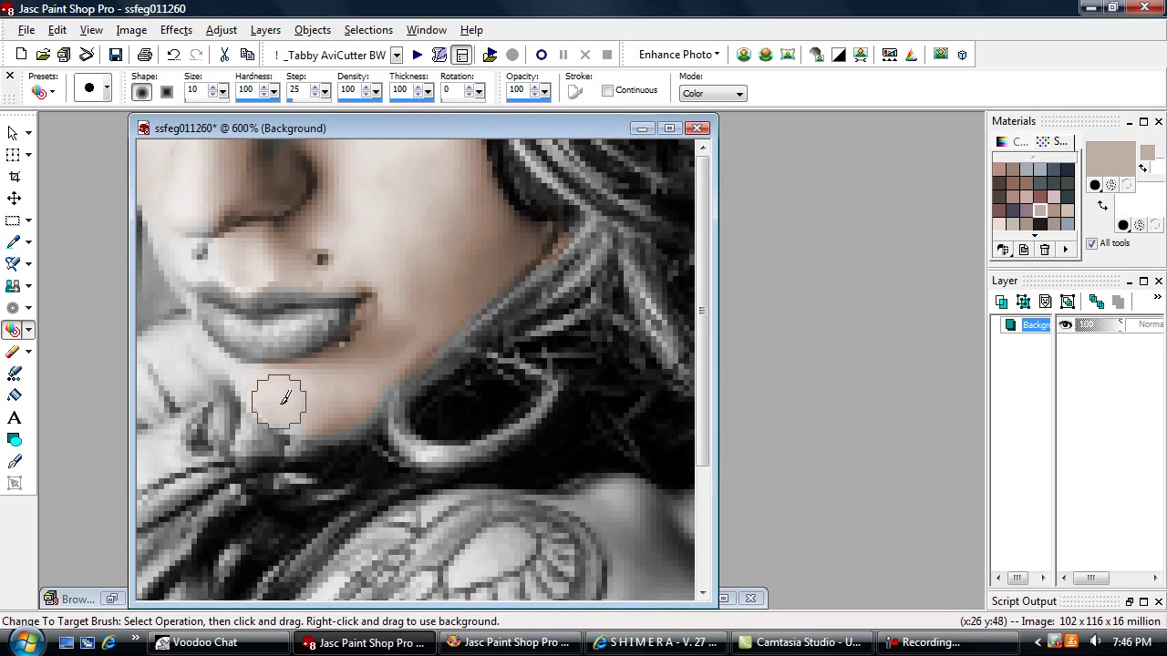
{"action": "mouse_move", "coordinate": [257, 409]}
{"action": "left_mouse_down"}
{"action": "mouse_move", "coordinate": [184, 342]}
{"action": "mouse_move", "coordinate": [173, 347]}
{"action": "mouse_move", "coordinate": [161, 358]}
{"action": "mouse_move", "coordinate": [134, 496]}
{"action": "mouse_move", "coordinate": [316, 429]}
{"action": "mouse_move", "coordinate": [217, 400]}
{"action": "mouse_move", "coordinate": [186, 450]}
{"action": "mouse_move", "coordinate": [128, 494]}
{"action": "left_mouse_up"}
- Tint the shoulder, tattooed arm, fingers and remaining grey skin beside the mouth with the same skin tone
{"action": "scroll", "coordinate": [182, 417], "scroll_direction": "down", "scroll_amount": 2}
{"action": "mouse_move", "coordinate": [429, 412]}
{"action": "left_mouse_down"}
{"action": "mouse_move", "coordinate": [461, 409]}
{"action": "mouse_move", "coordinate": [449, 386]}
{"action": "mouse_move", "coordinate": [416, 393]}
{"action": "mouse_move", "coordinate": [471, 387]}
{"action": "mouse_move", "coordinate": [491, 400]}
{"action": "mouse_move", "coordinate": [497, 380]}
{"action": "mouse_move", "coordinate": [517, 471]}
{"action": "left_mouse_up"}
{"action": "mouse_move", "coordinate": [481, 430]}
{"action": "left_mouse_down"}
{"action": "mouse_move", "coordinate": [450, 387]}
{"action": "mouse_move", "coordinate": [333, 396]}
{"action": "mouse_move", "coordinate": [193, 525]}
{"action": "mouse_move", "coordinate": [395, 408]}
{"action": "mouse_move", "coordinate": [298, 523]}
{"action": "mouse_move", "coordinate": [328, 515]}
{"action": "mouse_move", "coordinate": [398, 551]}
{"action": "mouse_move", "coordinate": [401, 518]}
{"action": "mouse_move", "coordinate": [421, 558]}
{"action": "mouse_move", "coordinate": [478, 522]}
{"action": "mouse_move", "coordinate": [475, 546]}
{"action": "mouse_move", "coordinate": [464, 511]}
{"action": "left_mouse_up"}
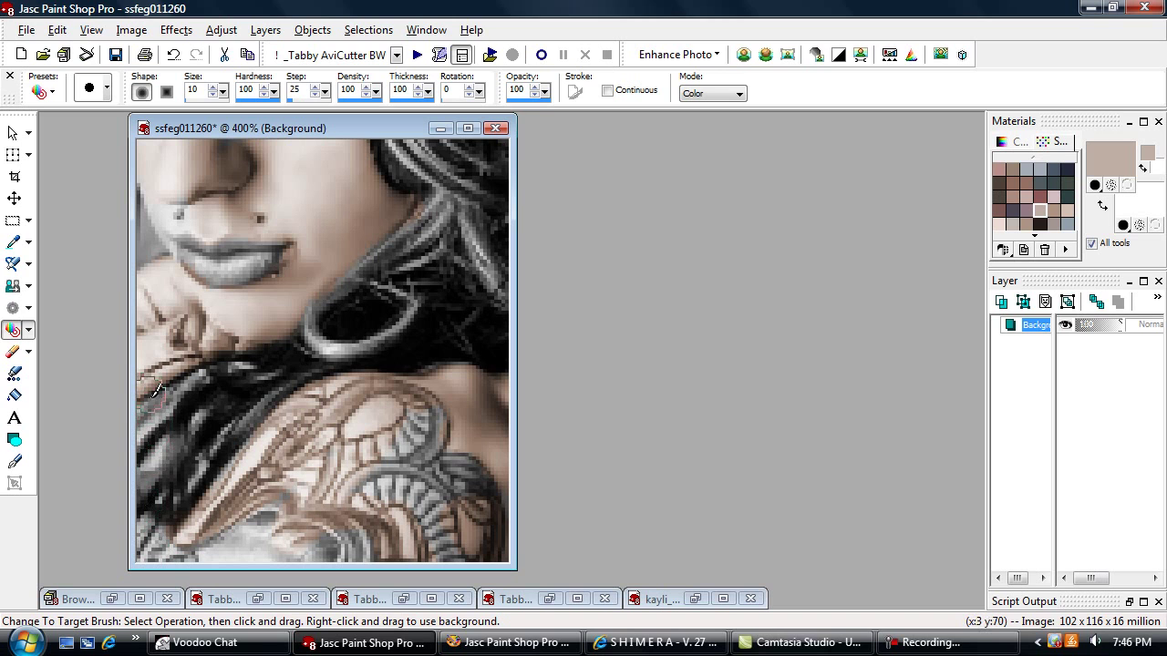
{"action": "mouse_move", "coordinate": [138, 406]}
{"action": "left_mouse_down"}
{"action": "mouse_move", "coordinate": [191, 366]}
{"action": "mouse_move", "coordinate": [146, 400]}
{"action": "mouse_move", "coordinate": [138, 425]}
{"action": "mouse_move", "coordinate": [143, 406]}
{"action": "left_mouse_up"}
{"action": "mouse_move", "coordinate": [174, 534]}
{"action": "left_mouse_down"}
{"action": "mouse_move", "coordinate": [149, 527]}
{"action": "mouse_move", "coordinate": [151, 494]}
{"action": "mouse_move", "coordinate": [150, 568]}
{"action": "mouse_move", "coordinate": [163, 522]}
{"action": "mouse_move", "coordinate": [147, 488]}
{"action": "left_mouse_up"}
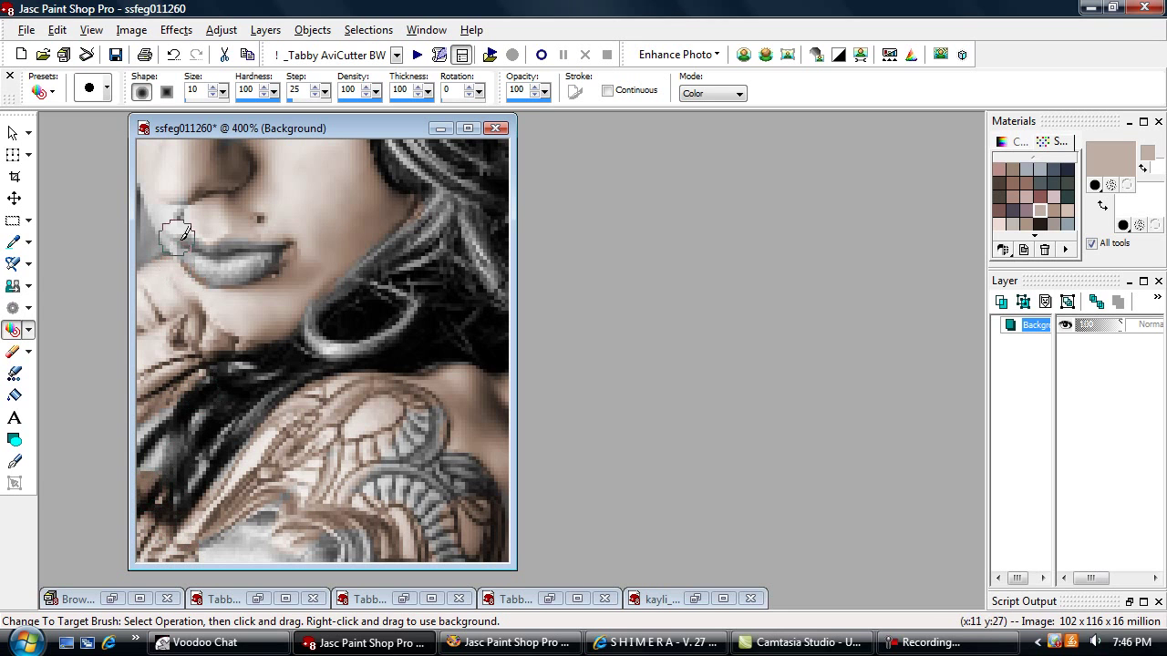
{"action": "left_click_drag", "start_coordinate": [159, 187], "coordinate": [188, 278]}
- Color the upper and lower lips with the swatch #AF8C81, using a brush size of 3
{"action": "left_click", "coordinate": [1013, 196]}
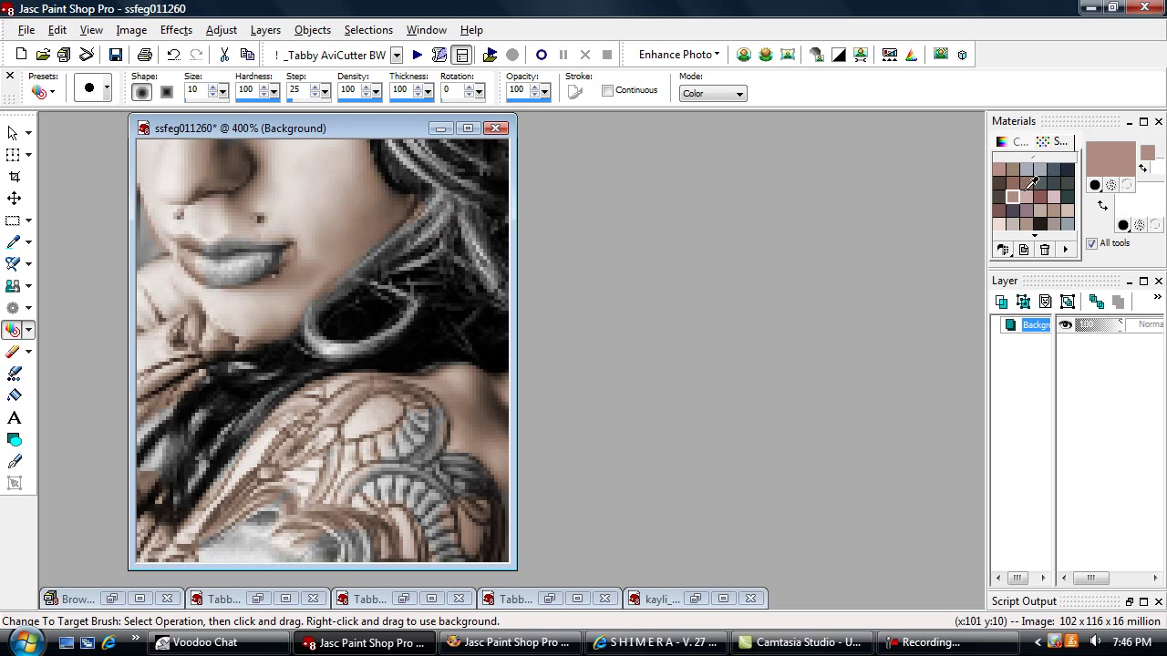
{"action": "left_click", "coordinate": [1117, 157]}
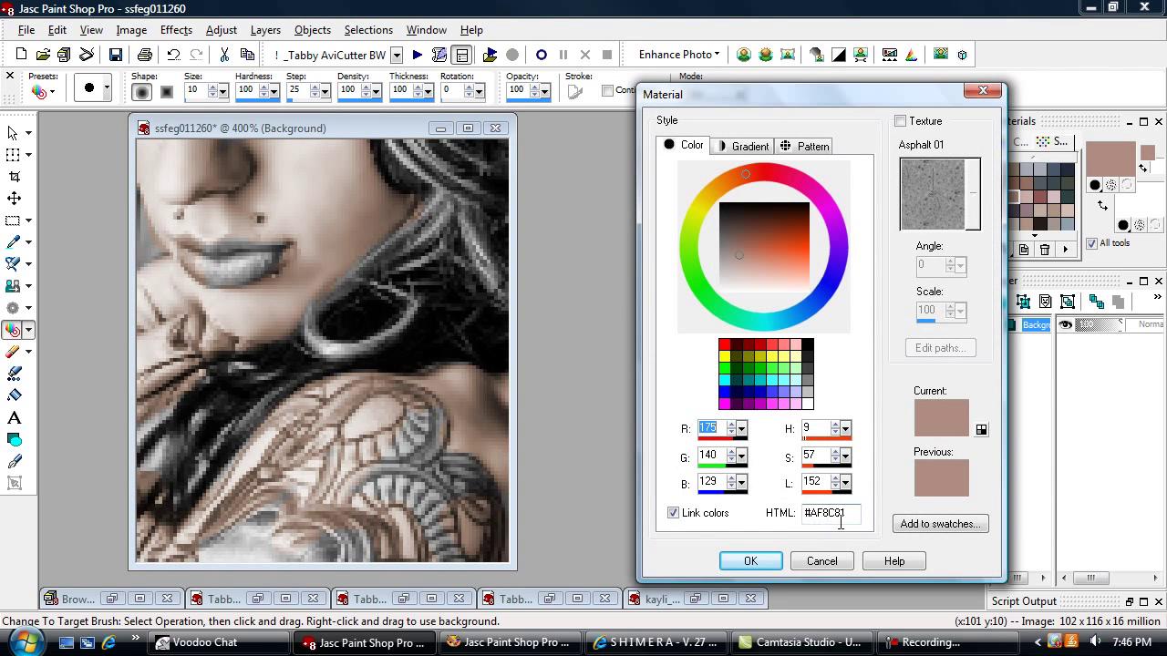
{"action": "left_click", "coordinate": [750, 560]}
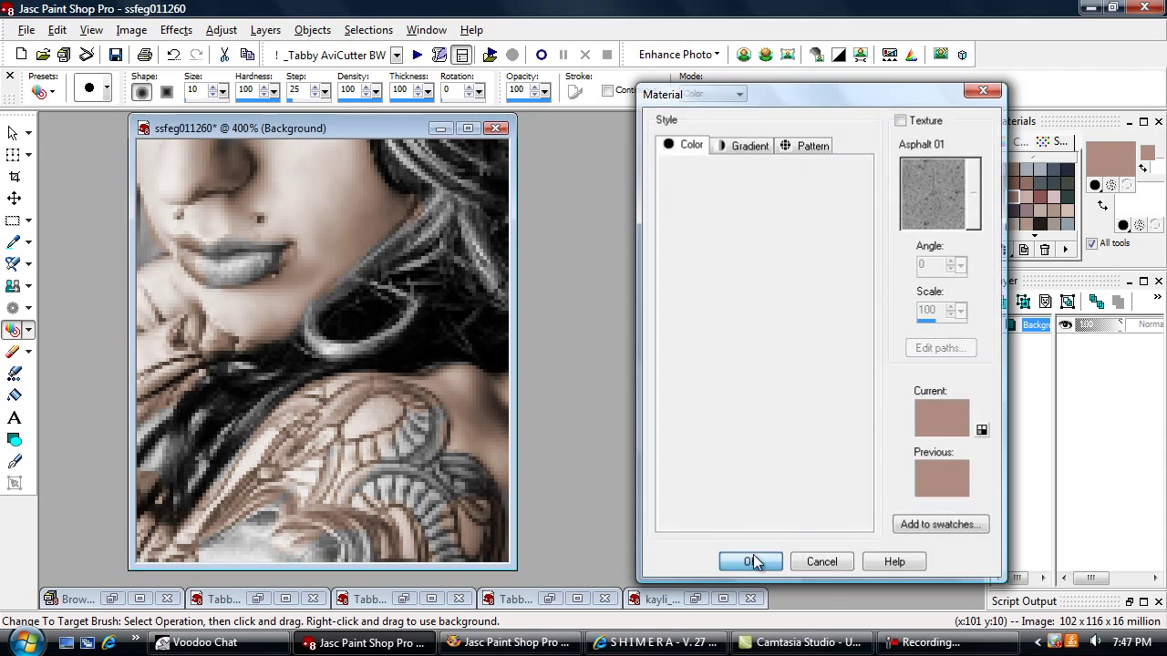
{"action": "left_click_drag", "start_coordinate": [222, 92], "coordinate": [217, 98]}
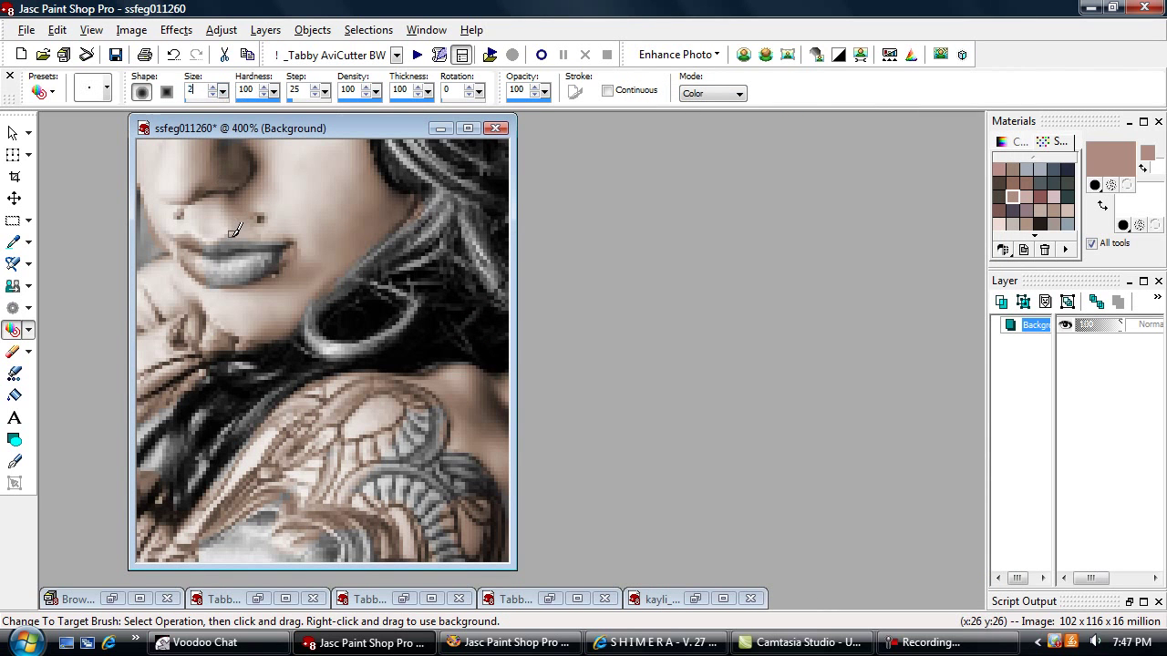
{"action": "left_click_drag", "start_coordinate": [228, 244], "coordinate": [216, 248]}
{"action": "scroll", "coordinate": [234, 247], "scroll_direction": "up", "scroll_amount": 1}
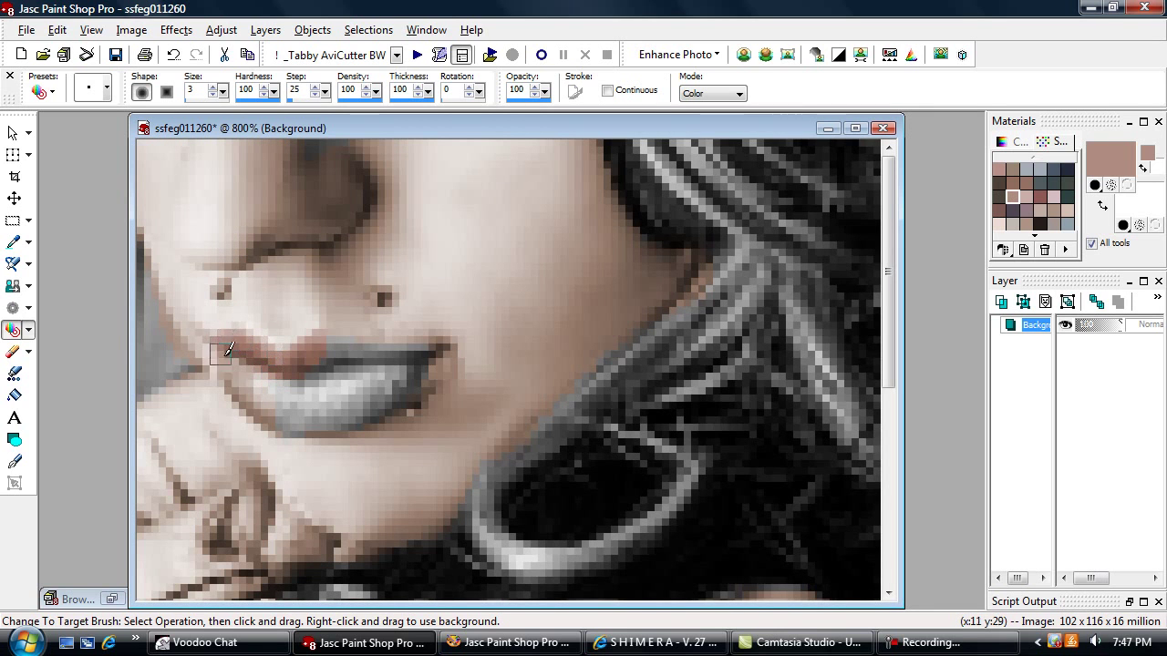
{"action": "mouse_move", "coordinate": [264, 406]}
{"action": "left_mouse_down"}
{"action": "mouse_move", "coordinate": [256, 372]}
{"action": "mouse_move", "coordinate": [294, 405]}
{"action": "mouse_move", "coordinate": [293, 425]}
{"action": "mouse_move", "coordinate": [347, 415]}
{"action": "left_mouse_up"}
{"action": "mouse_move", "coordinate": [400, 382]}
{"action": "left_mouse_down"}
{"action": "mouse_move", "coordinate": [416, 356]}
{"action": "mouse_move", "coordinate": [338, 342]}
{"action": "mouse_move", "coordinate": [362, 378]}
{"action": "left_mouse_up"}
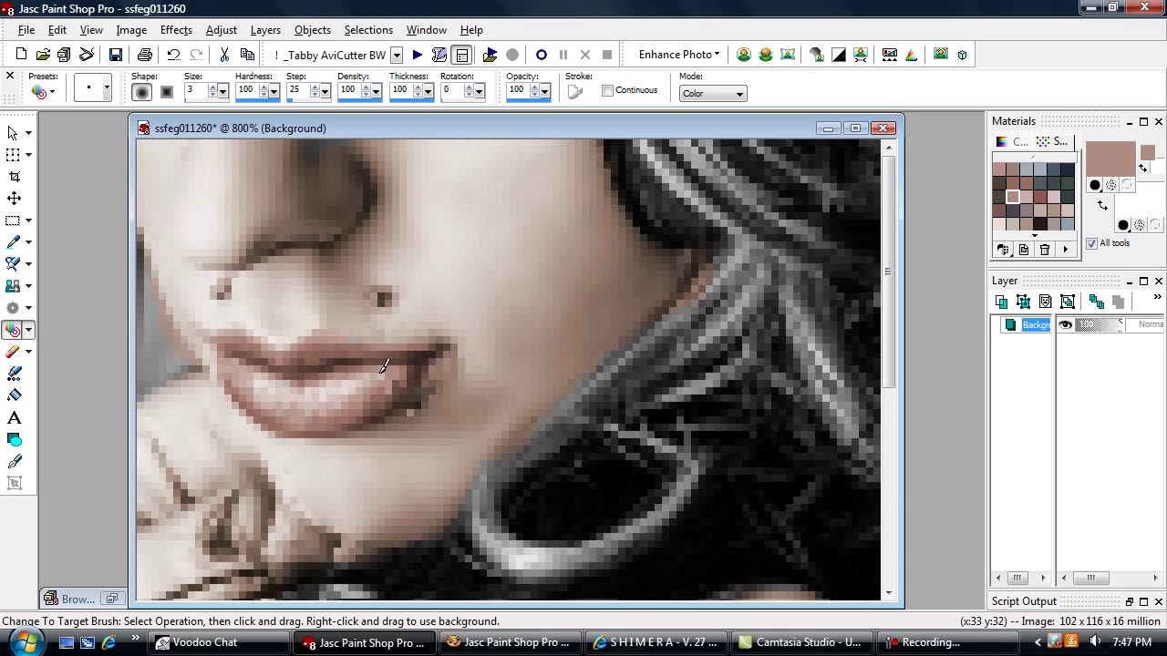
- Paint the facial piercings back to grey with the background color
{"action": "right_click", "coordinate": [410, 406]}
{"action": "scroll", "coordinate": [279, 274], "scroll_direction": "down", "scroll_amount": 2}
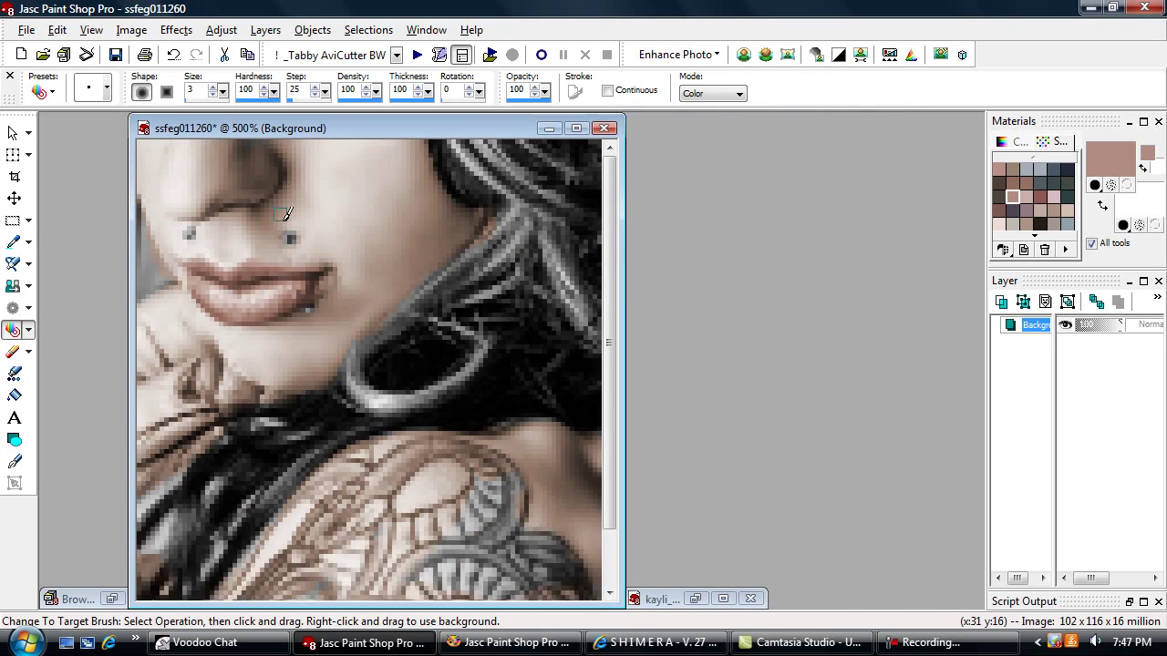
{"action": "scroll", "coordinate": [285, 193], "scroll_direction": "down", "scroll_amount": 1}
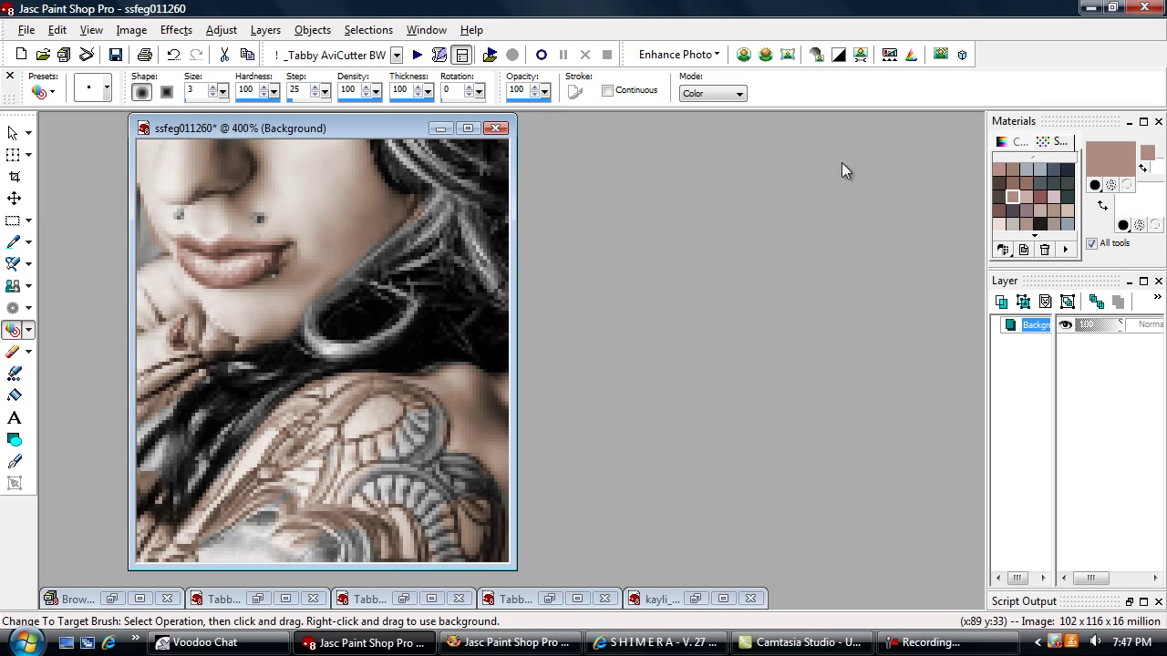
- Tint the dark hair with the brown swatch #4C443C, using a brush size of 5
{"action": "left_click", "coordinate": [1005, 187]}
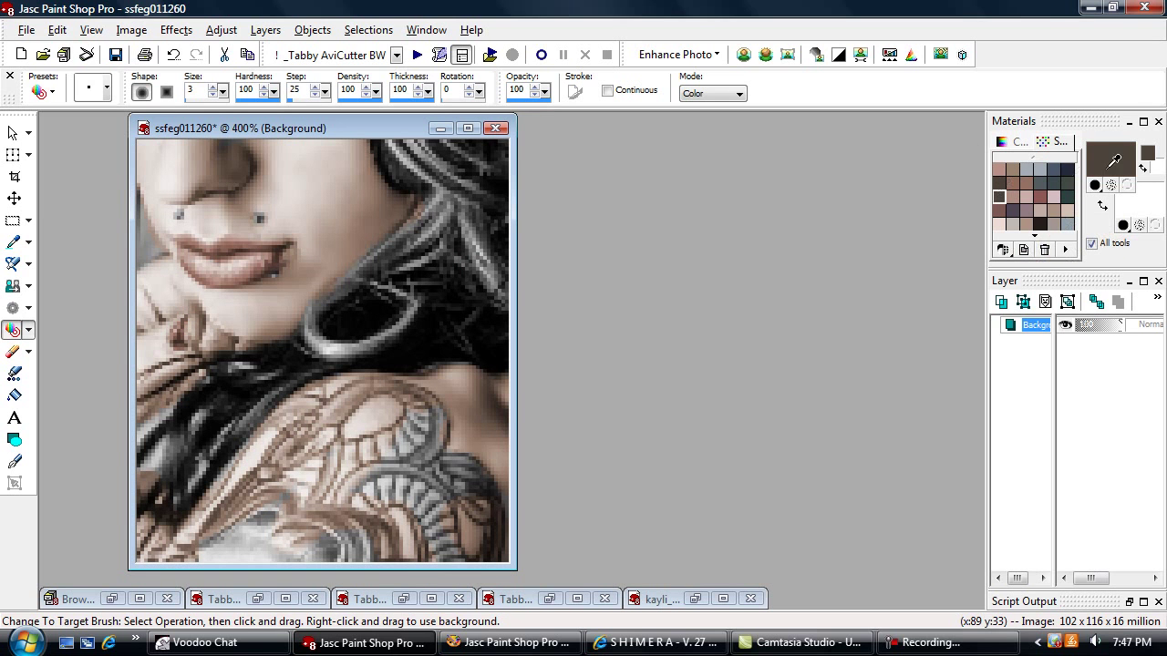
{"action": "left_click", "coordinate": [1114, 156]}
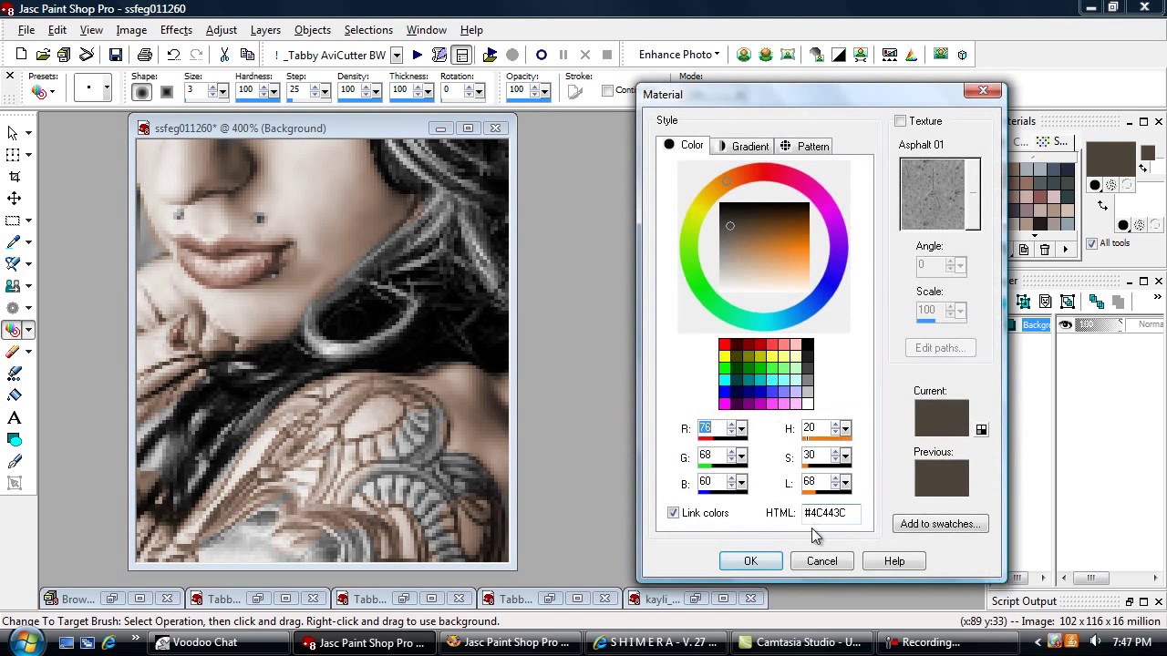
{"action": "left_click", "coordinate": [761, 560]}
{"action": "left_click", "coordinate": [212, 88]}
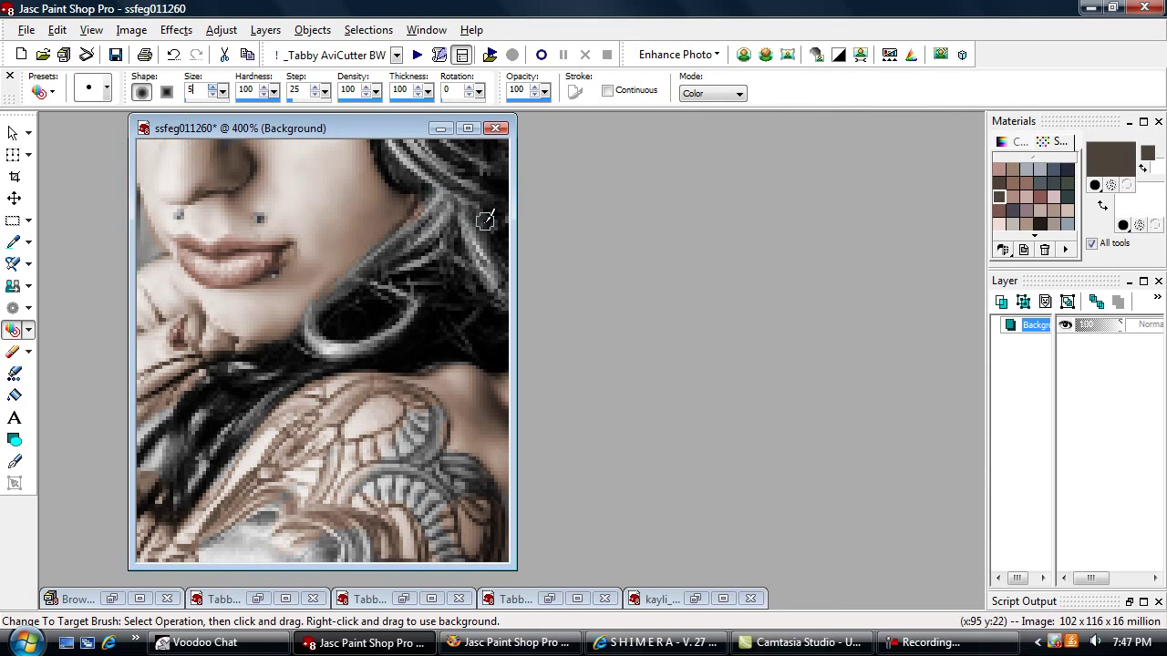
{"action": "mouse_move", "coordinate": [412, 166]}
{"action": "left_mouse_down"}
{"action": "mouse_move", "coordinate": [390, 145]}
{"action": "mouse_move", "coordinate": [401, 166]}
{"action": "mouse_move", "coordinate": [443, 181]}
{"action": "mouse_move", "coordinate": [423, 237]}
{"action": "mouse_move", "coordinate": [458, 170]}
{"action": "mouse_move", "coordinate": [470, 193]}
{"action": "mouse_move", "coordinate": [474, 155]}
{"action": "mouse_move", "coordinate": [499, 299]}
{"action": "mouse_move", "coordinate": [498, 155]}
{"action": "mouse_move", "coordinate": [500, 337]}
{"action": "mouse_move", "coordinate": [320, 345]}
{"action": "mouse_move", "coordinate": [336, 304]}
{"action": "mouse_move", "coordinate": [393, 253]}
{"action": "mouse_move", "coordinate": [433, 238]}
{"action": "mouse_move", "coordinate": [364, 315]}
{"action": "mouse_move", "coordinate": [466, 277]}
{"action": "mouse_move", "coordinate": [469, 287]}
{"action": "mouse_move", "coordinate": [461, 242]}
{"action": "mouse_move", "coordinate": [480, 277]}
{"action": "mouse_move", "coordinate": [474, 322]}
{"action": "mouse_move", "coordinate": [226, 375]}
{"action": "mouse_move", "coordinate": [192, 401]}
{"action": "mouse_move", "coordinate": [171, 444]}
{"action": "mouse_move", "coordinate": [179, 491]}
{"action": "mouse_move", "coordinate": [160, 507]}
{"action": "mouse_move", "coordinate": [236, 411]}
{"action": "mouse_move", "coordinate": [324, 349]}
{"action": "mouse_move", "coordinate": [237, 379]}
{"action": "mouse_move", "coordinate": [141, 460]}
{"action": "mouse_move", "coordinate": [153, 409]}
{"action": "mouse_move", "coordinate": [192, 375]}
{"action": "mouse_move", "coordinate": [164, 382]}
{"action": "left_mouse_up"}
- Tint the upper coil and scales of the shoulder tattoo with the grey-green swatch #4C4A42, using a brush size of 2
{"action": "left_click_drag", "start_coordinate": [223, 92], "coordinate": [167, 108]}
{"action": "left_click", "coordinate": [1010, 238]}
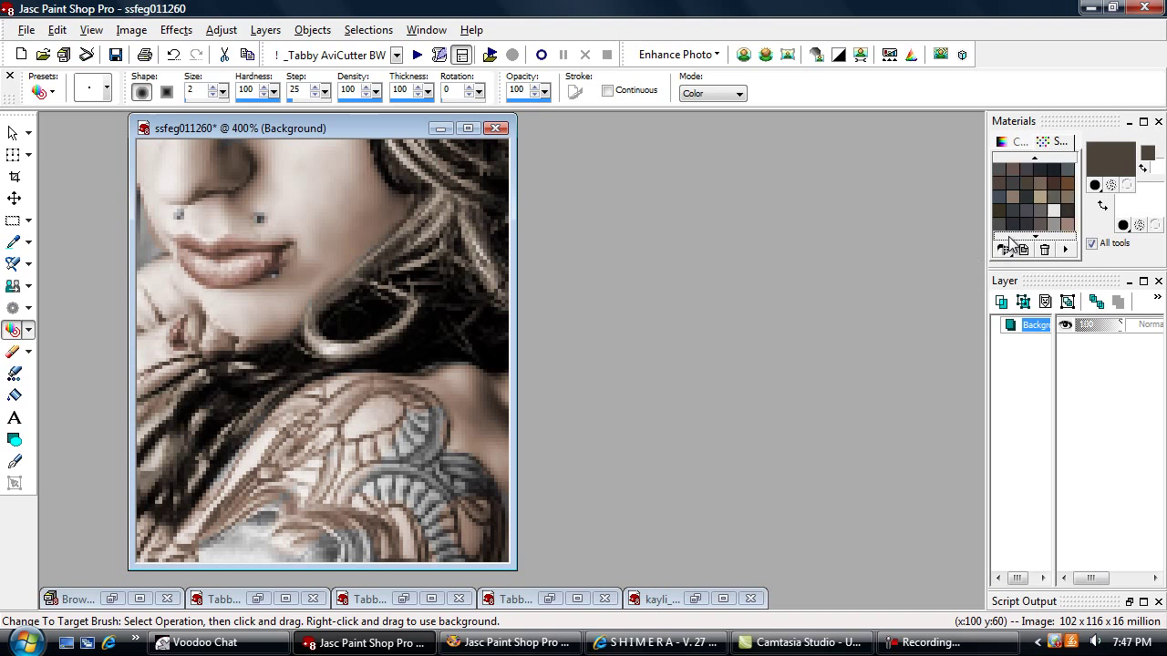
{"action": "left_click", "coordinate": [1008, 237]}
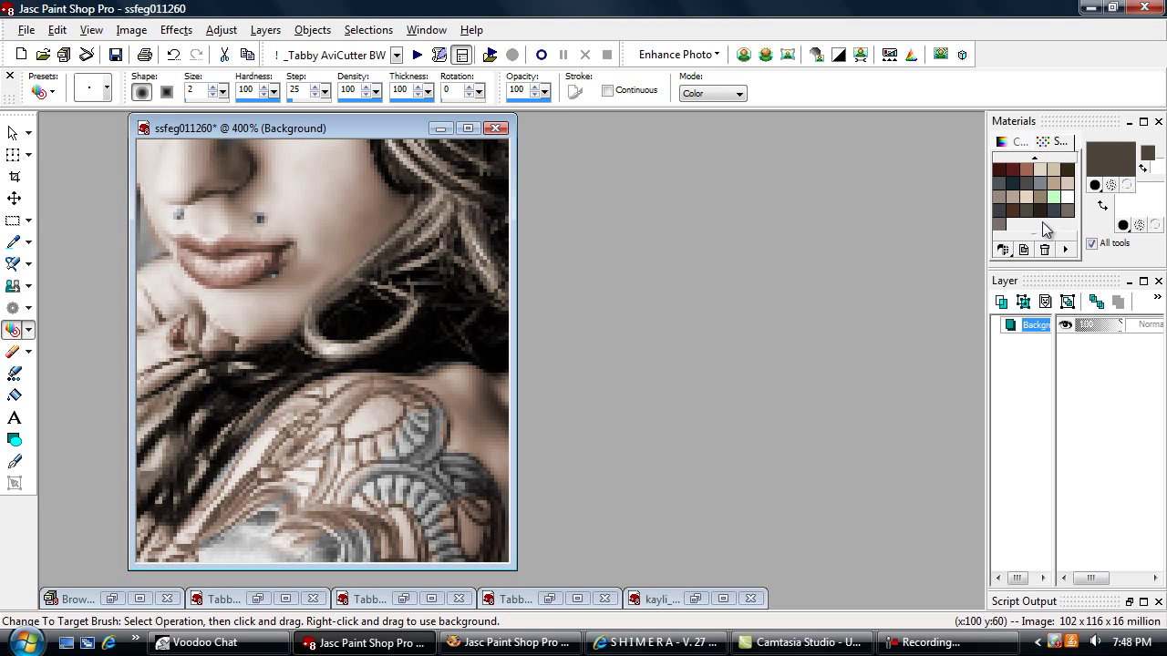
{"action": "left_click", "coordinate": [1111, 156]}
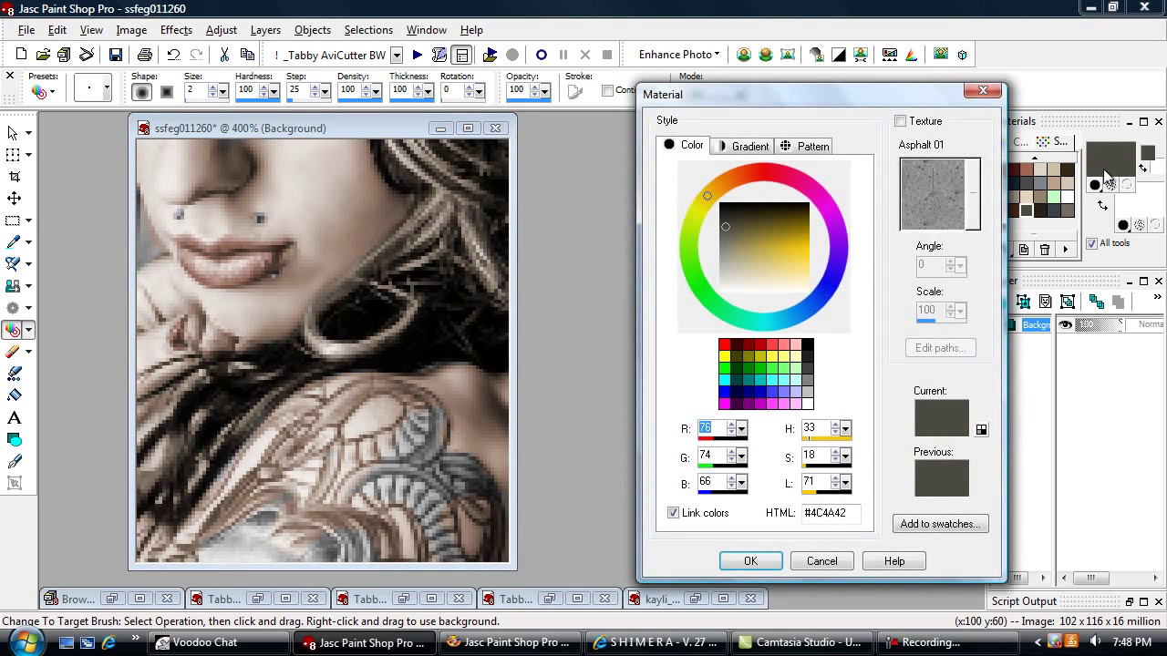
{"action": "left_click", "coordinate": [753, 564]}
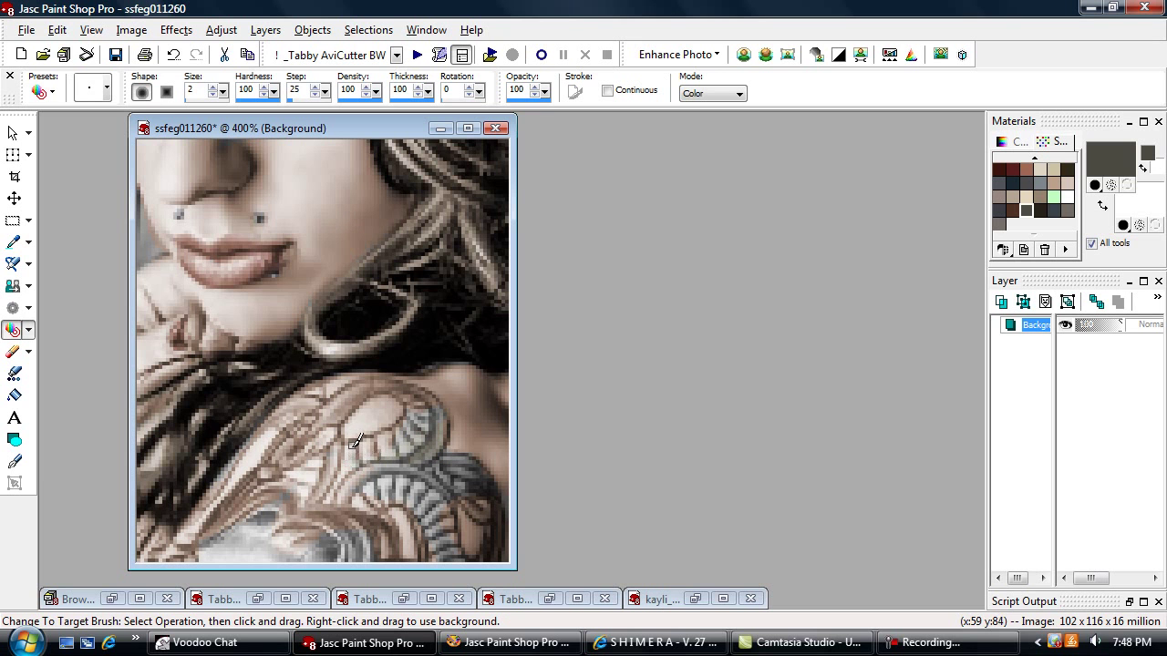
{"action": "scroll", "coordinate": [369, 442], "scroll_direction": "up", "scroll_amount": 5}
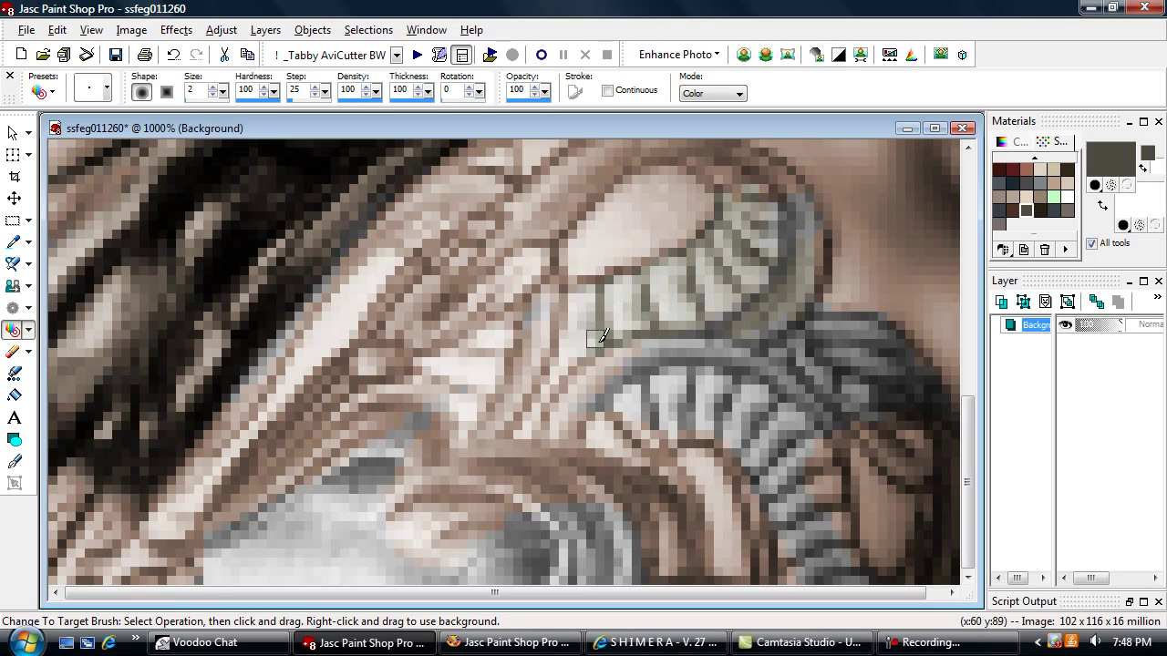
{"action": "scroll", "coordinate": [724, 258], "scroll_direction": "down", "scroll_amount": 2}
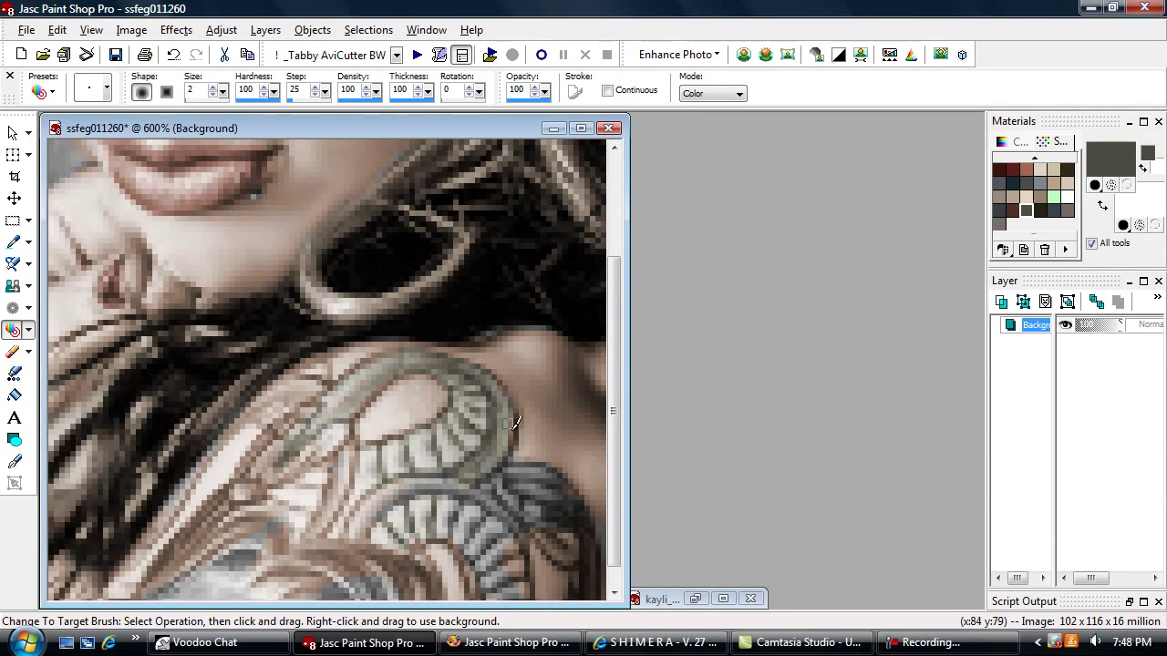
- Tint the remaining snake coils and the leaf shape of the tattoo with the same grey-green, using a brush size of 3
{"action": "left_click", "coordinate": [213, 94]}
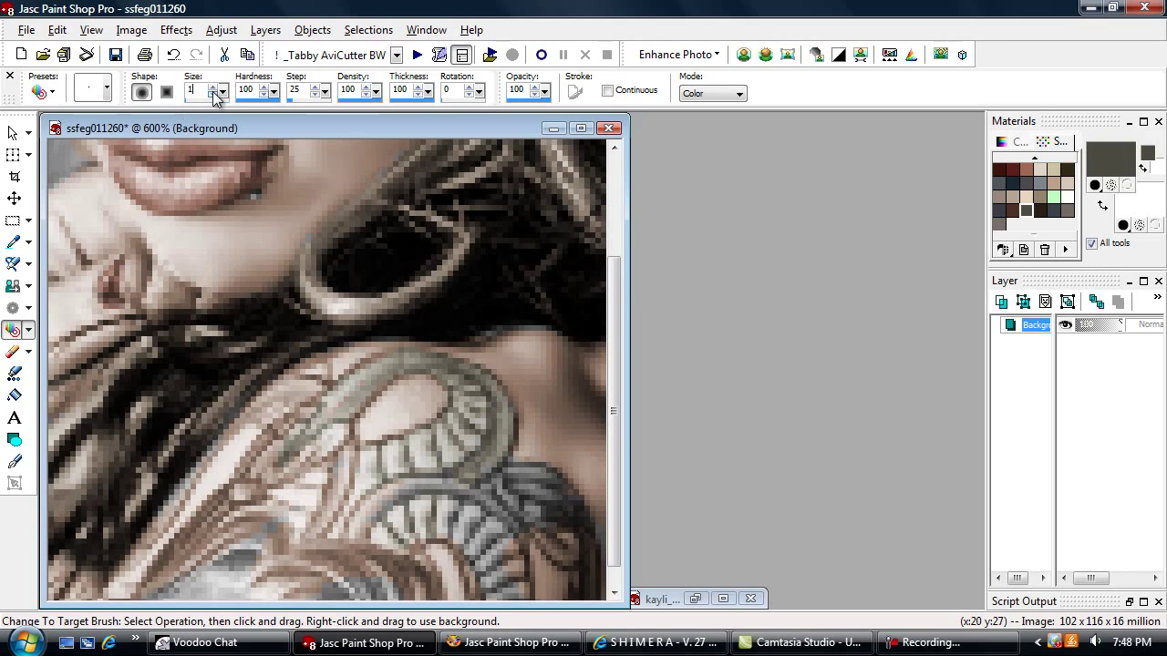
{"action": "left_click", "coordinate": [213, 89]}
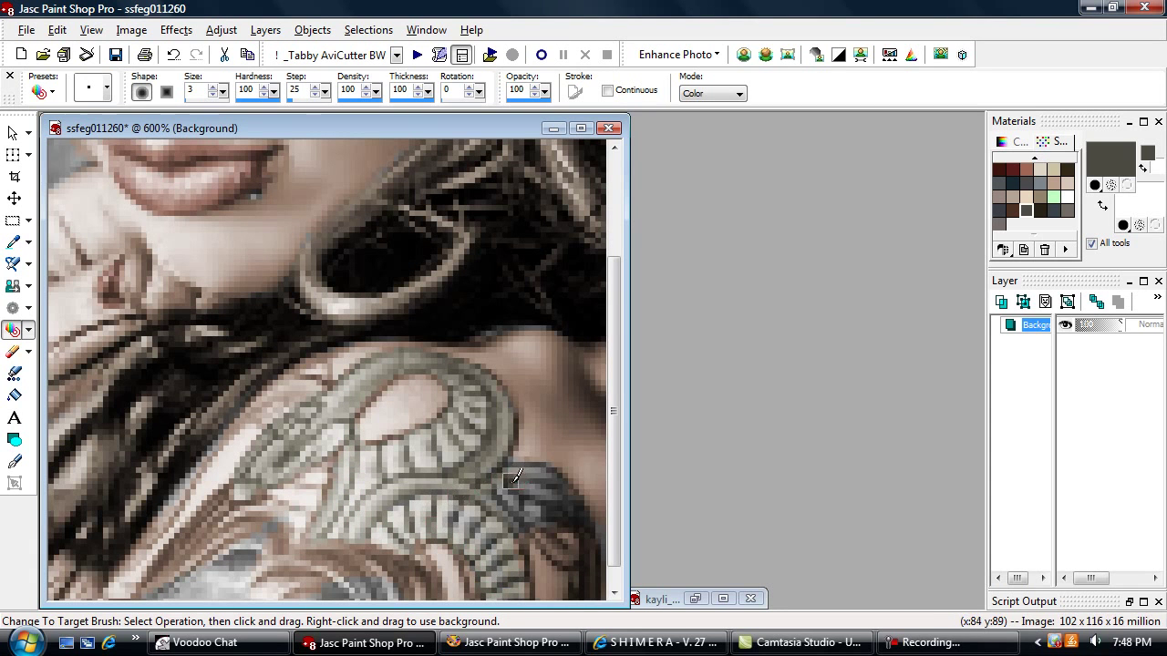
{"action": "scroll", "coordinate": [529, 475], "scroll_direction": "down", "scroll_amount": 1}
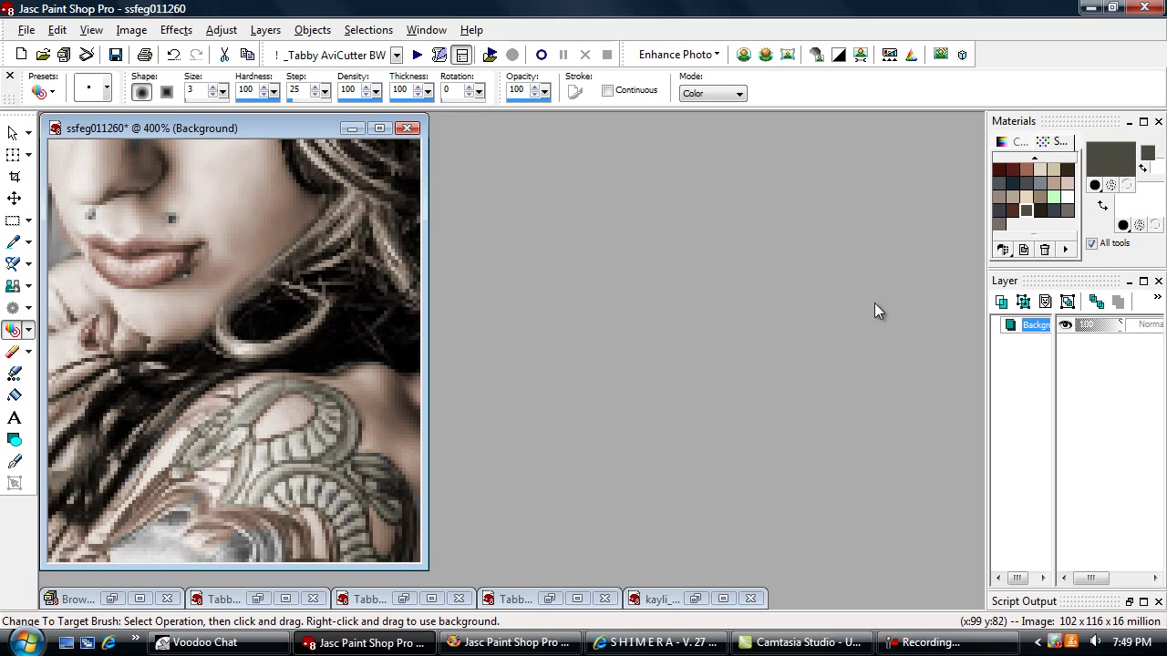
- Tint the area below the snake tattoo with the blue-grey swatch #39424A, using brush sizes of 3 and 8
{"action": "left_click", "coordinate": [1054, 209]}
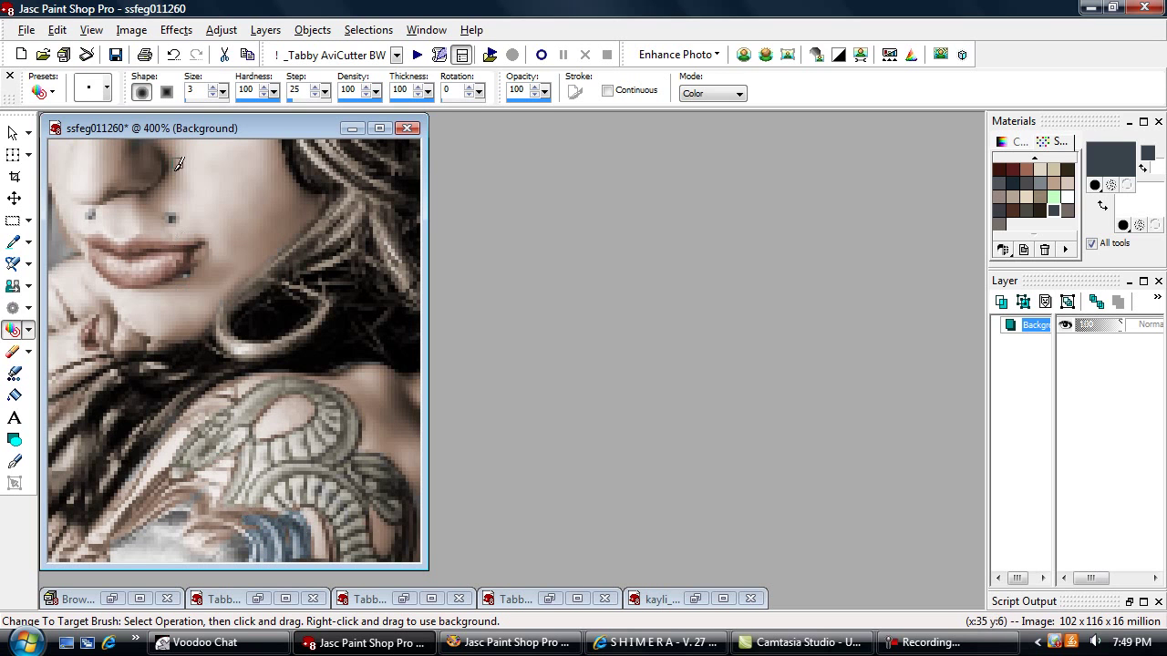
{"action": "left_click", "coordinate": [222, 86]}
{"action": "left_click", "coordinate": [222, 87]}
{"action": "mouse_move", "coordinate": [140, 516]}
{"action": "left_mouse_down"}
{"action": "mouse_move", "coordinate": [127, 555]}
{"action": "mouse_move", "coordinate": [179, 511]}
{"action": "mouse_move", "coordinate": [187, 550]}
{"action": "mouse_move", "coordinate": [247, 518]}
{"action": "mouse_move", "coordinate": [288, 534]}
{"action": "mouse_move", "coordinate": [241, 540]}
{"action": "mouse_move", "coordinate": [195, 515]}
{"action": "mouse_move", "coordinate": [202, 490]}
{"action": "mouse_move", "coordinate": [169, 501]}
{"action": "mouse_move", "coordinate": [129, 560]}
{"action": "mouse_move", "coordinate": [67, 566]}
{"action": "mouse_move", "coordinate": [62, 524]}
{"action": "left_mouse_up"}
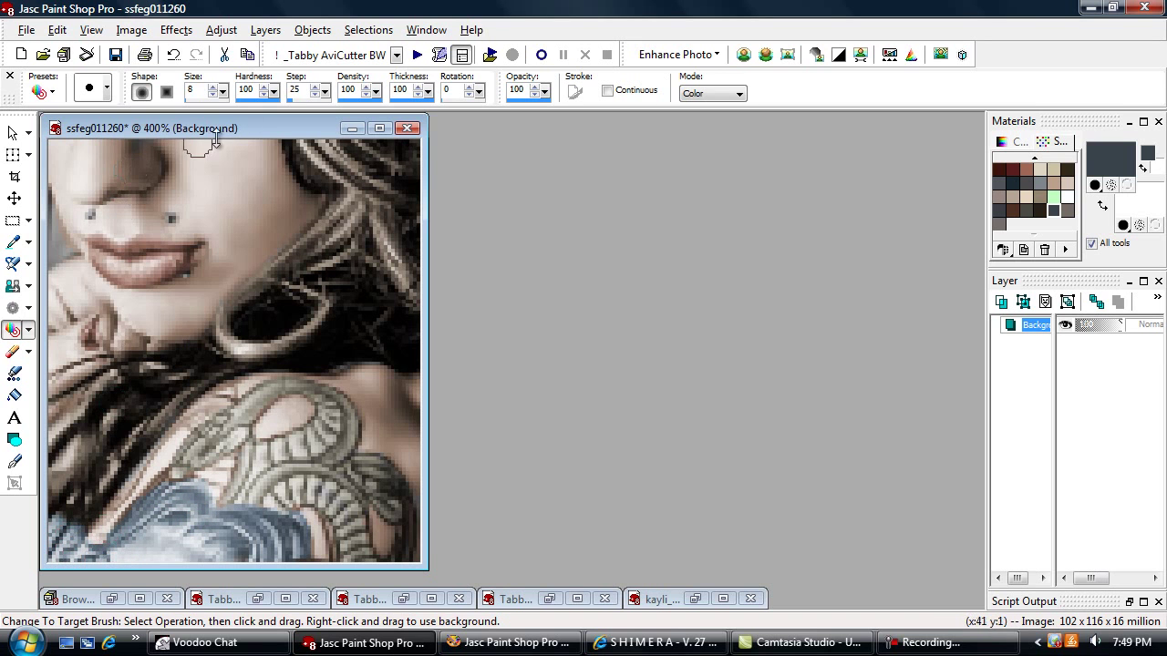
{"action": "left_click_drag", "start_coordinate": [224, 93], "coordinate": [184, 106]}
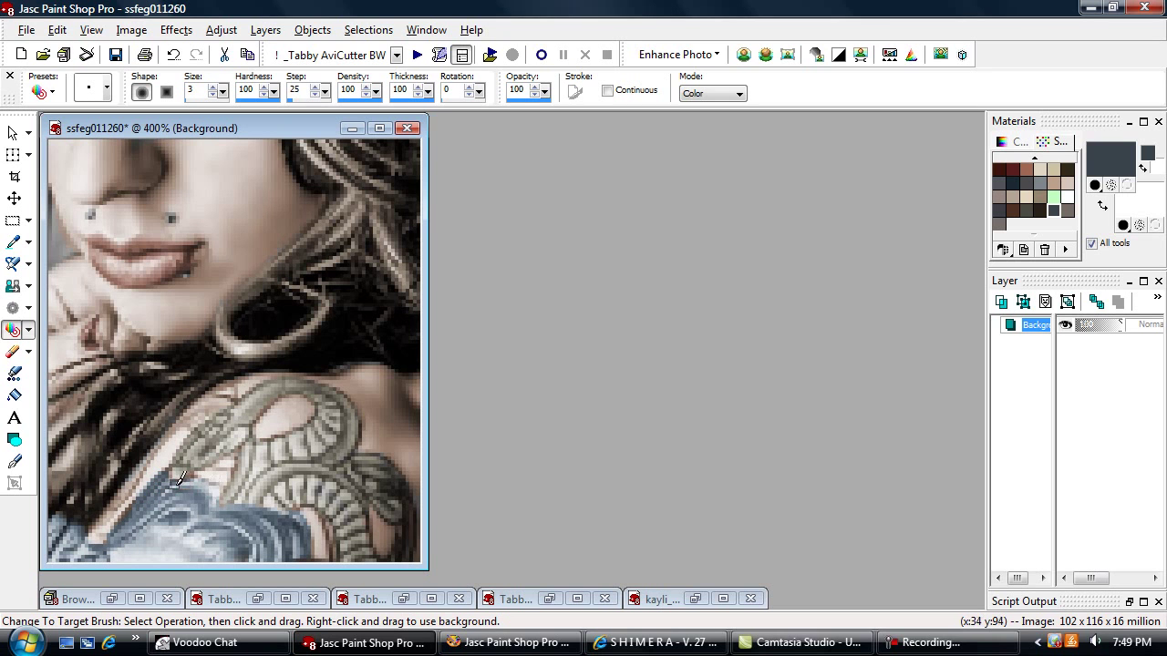
{"action": "left_click", "coordinate": [1114, 156]}
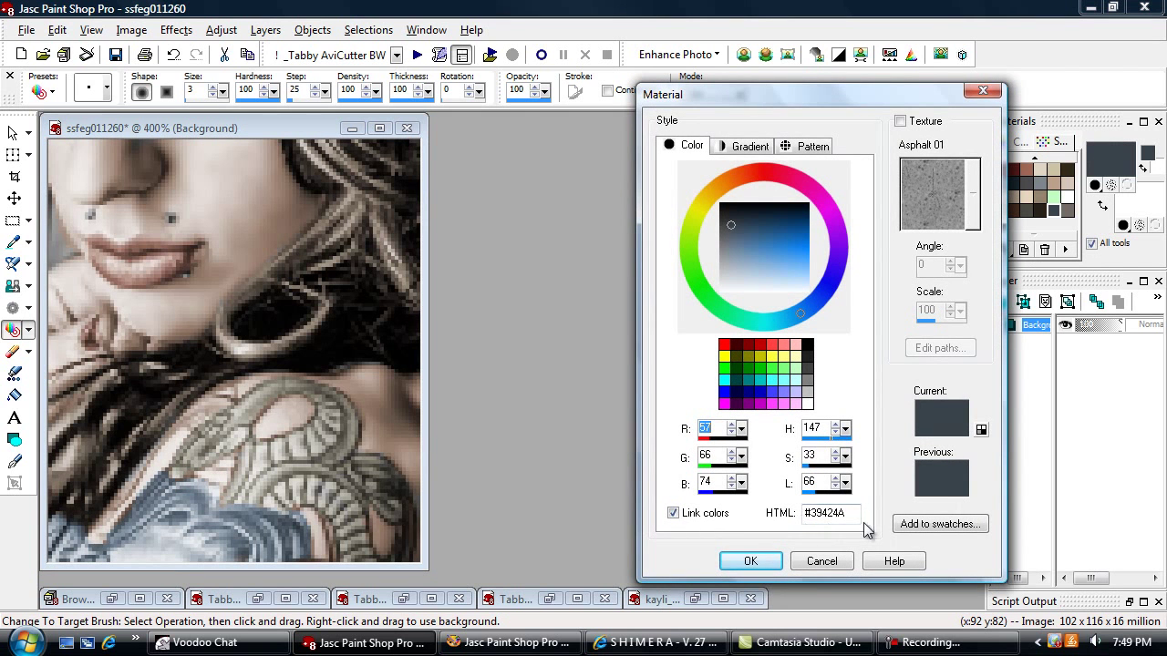
{"action": "left_click", "coordinate": [757, 561]}
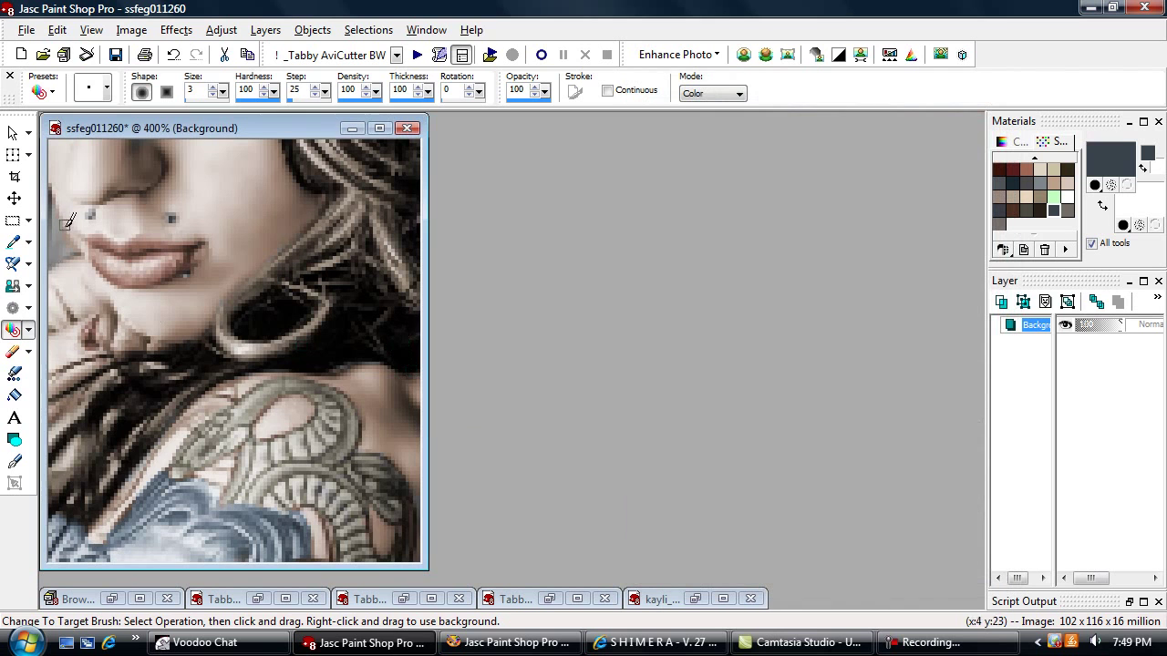
- Duplicate the background layer and apply the xero SoftMood effect to the copy with haziness and glow at 50
{"action": "scroll", "coordinate": [427, 438], "scroll_direction": "down", "scroll_amount": 1}
{"action": "left_click", "coordinate": [1023, 301]}
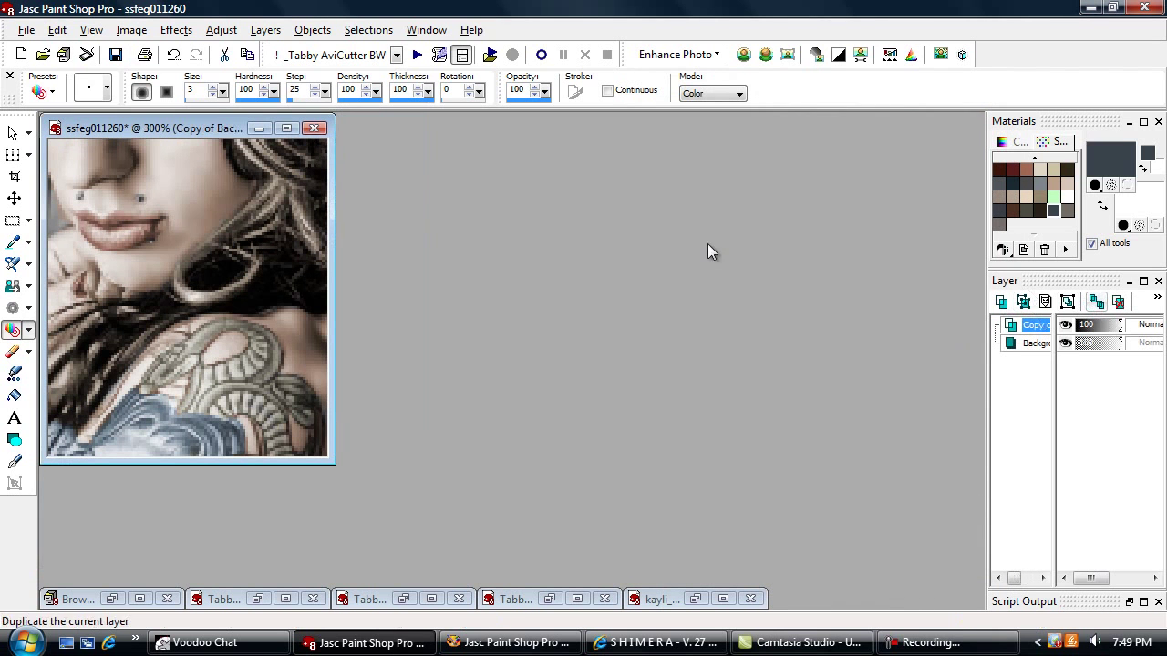
{"action": "left_click", "coordinate": [176, 29]}
{"action": "mouse_move", "coordinate": [237, 305]}
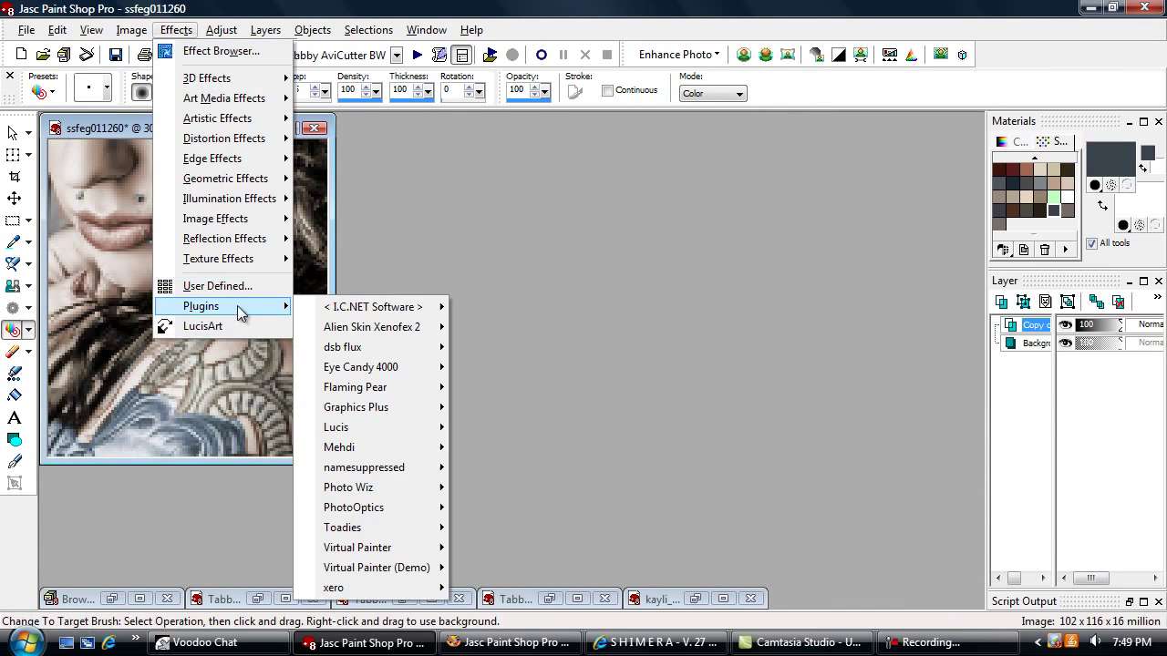
{"action": "mouse_move", "coordinate": [346, 593]}
{"action": "left_click", "coordinate": [474, 563]}
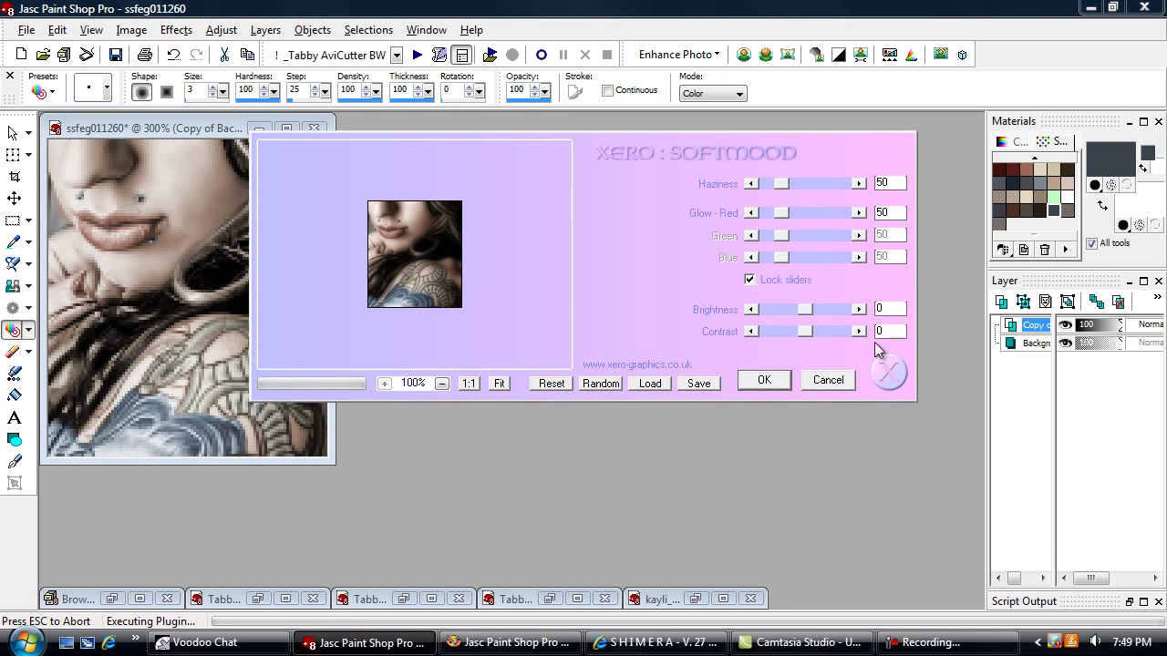
{"action": "left_click", "coordinate": [780, 385]}
- Set the copied layer's opacity to 50 and sharpen it with the Sharpen adjustment
{"action": "left_click", "coordinate": [1099, 325]}
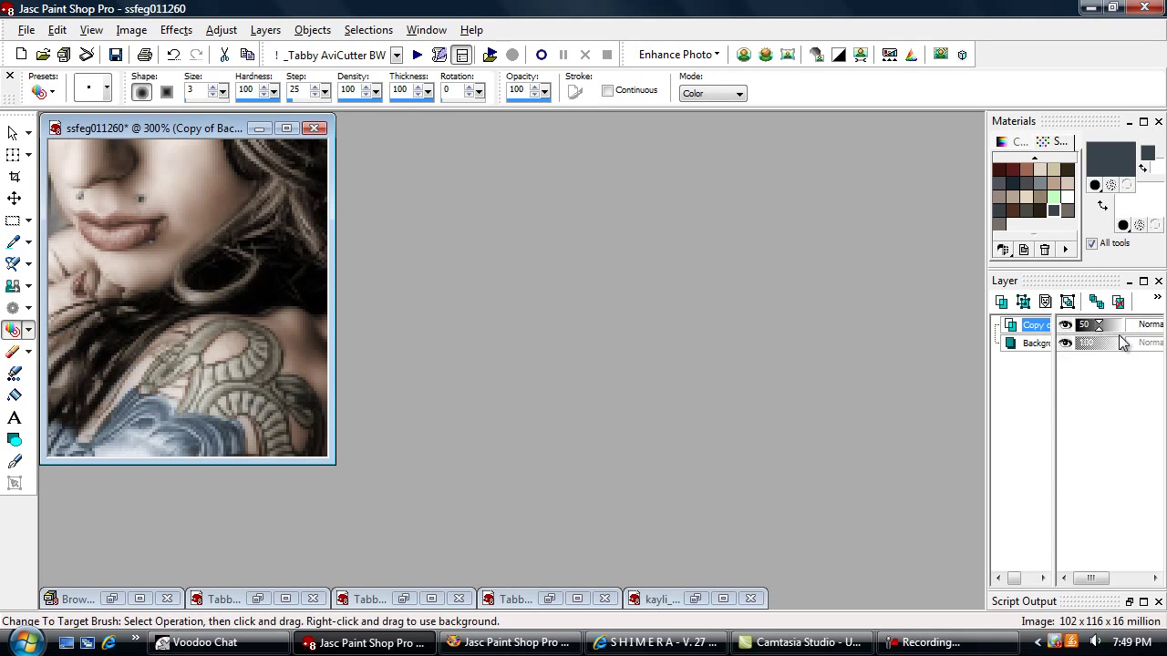
{"action": "left_click", "coordinate": [208, 31]}
{"action": "mouse_move", "coordinate": [226, 189]}
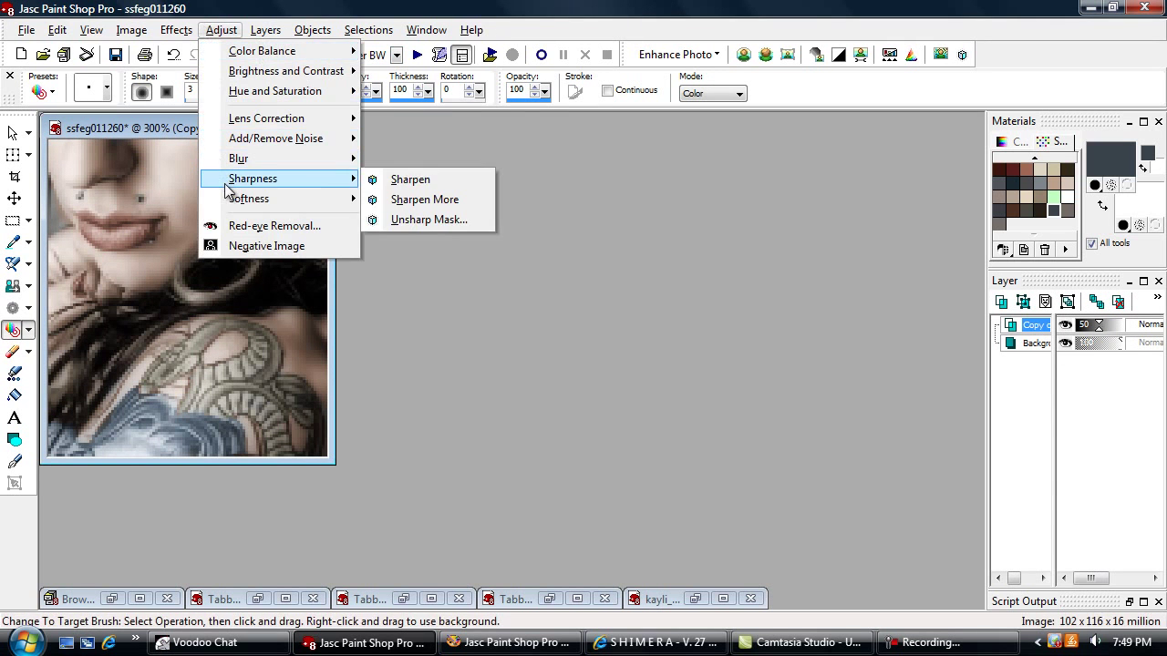
{"action": "left_click", "coordinate": [467, 183]}
{"action": "left_click_drag", "start_coordinate": [177, 128], "coordinate": [297, 140]}
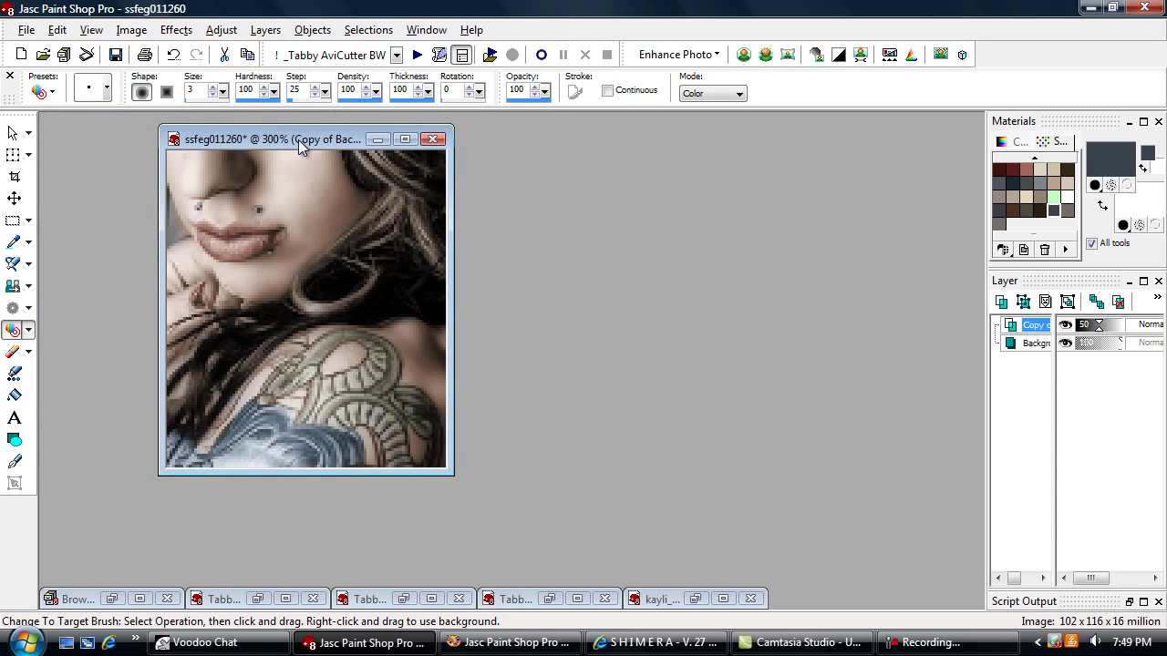
- Merge the sharpened SoftMood copy with the background layer
{"action": "right_click", "coordinate": [1042, 328]}
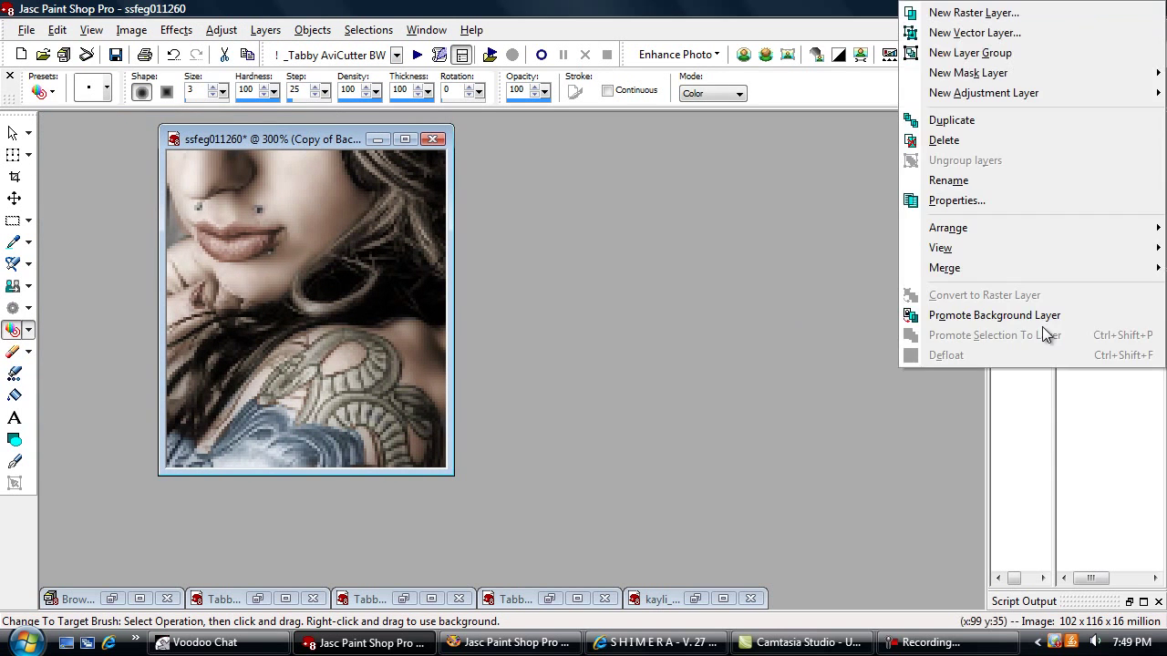
{"action": "mouse_move", "coordinate": [998, 271]}
{"action": "left_click", "coordinate": [856, 300]}
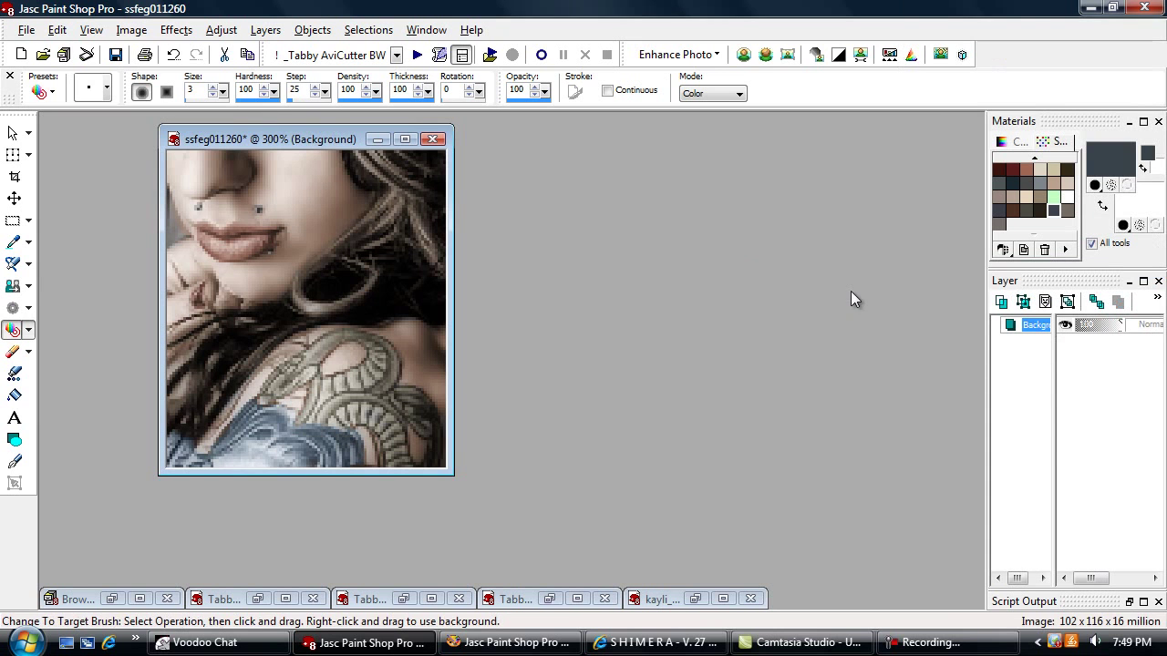
- Duplicate the background layer and apply the namesuppressed Softener to the copy with radius 25, opacity 45 and Hard Light overlay
{"action": "left_click", "coordinate": [1095, 303]}
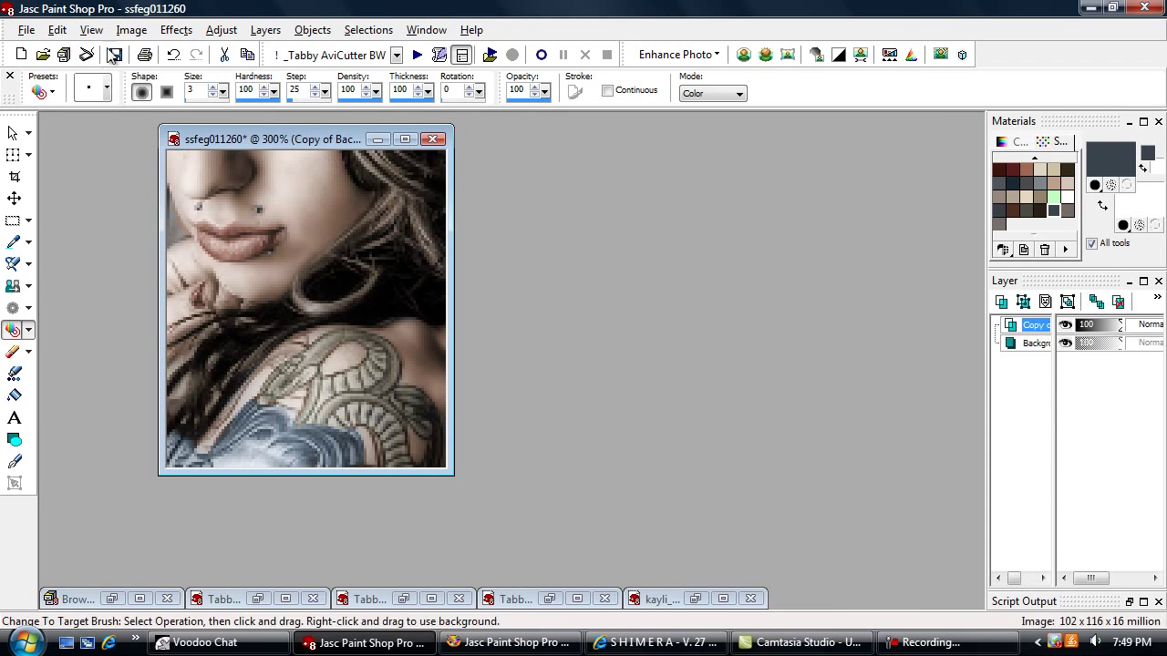
{"action": "left_click", "coordinate": [176, 30]}
{"action": "mouse_move", "coordinate": [179, 308]}
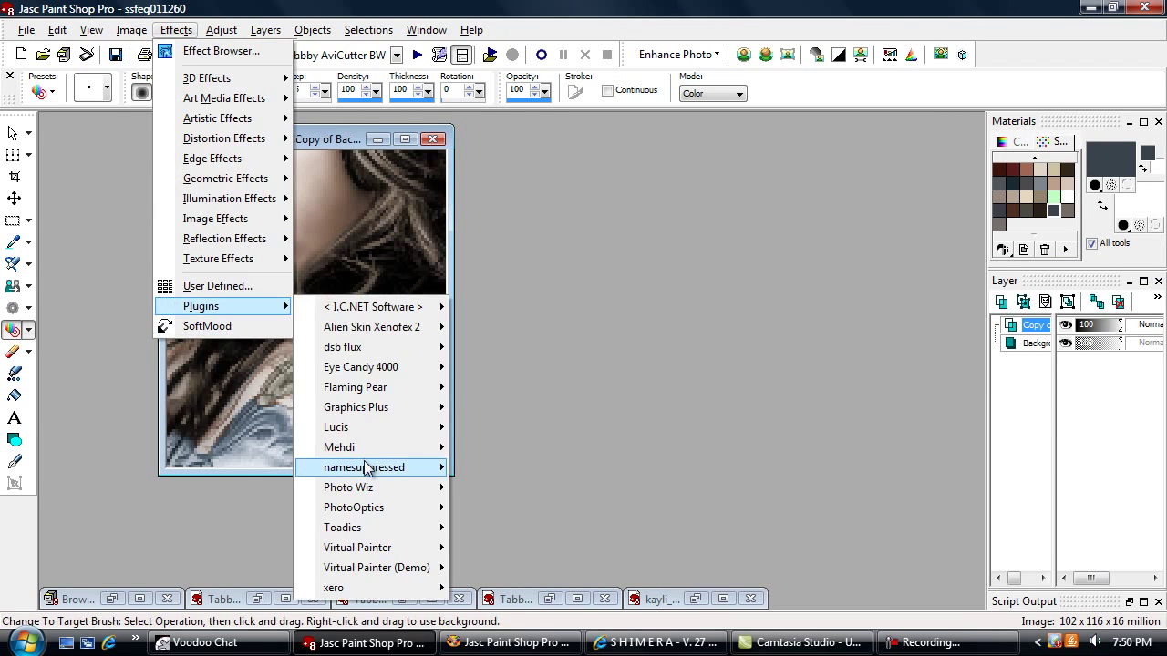
{"action": "mouse_move", "coordinate": [365, 468]}
{"action": "left_click", "coordinate": [502, 465]}
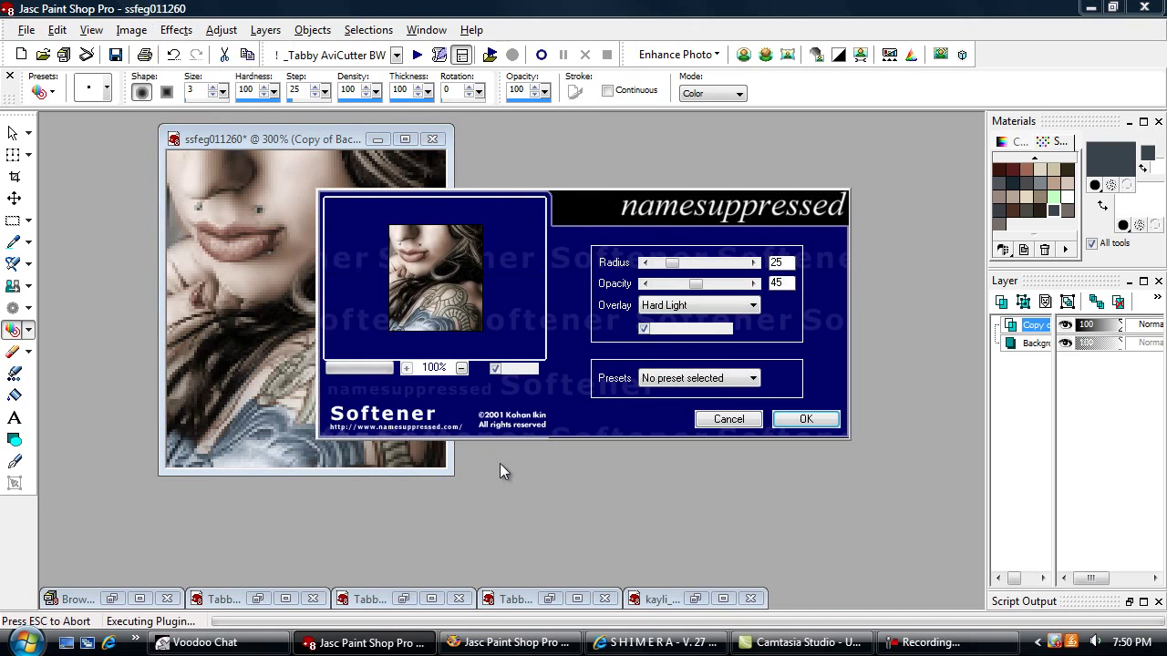
{"action": "left_click", "coordinate": [781, 419]}
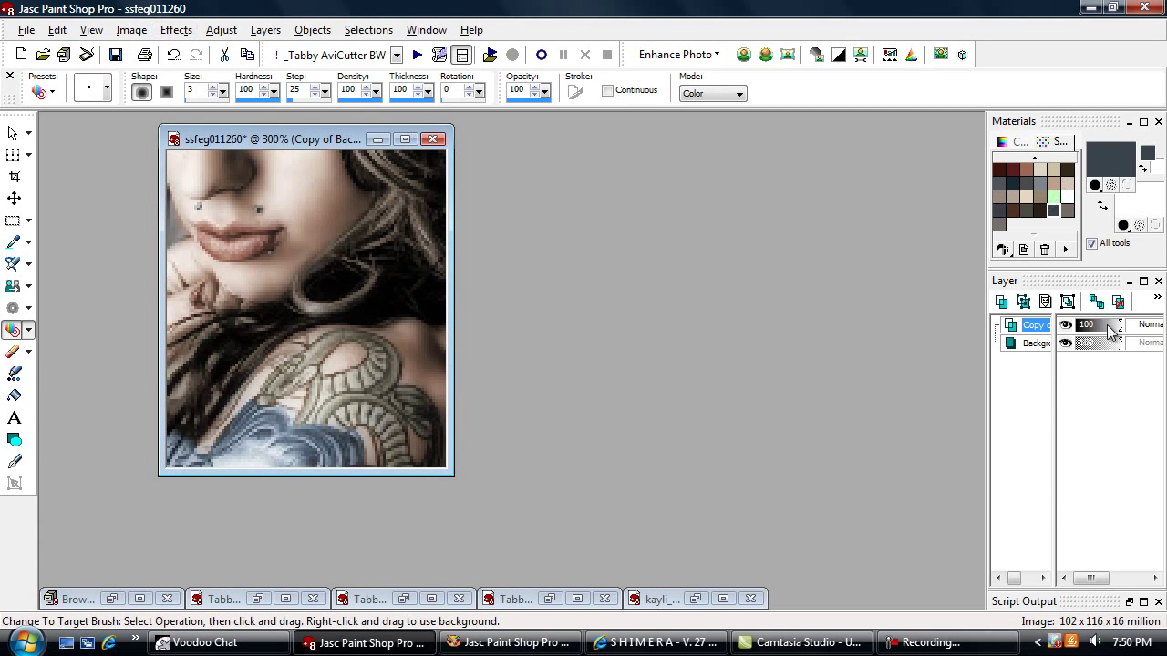
- Merge the copy treated with Softener into the background layer
{"action": "right_click", "coordinate": [1039, 326]}
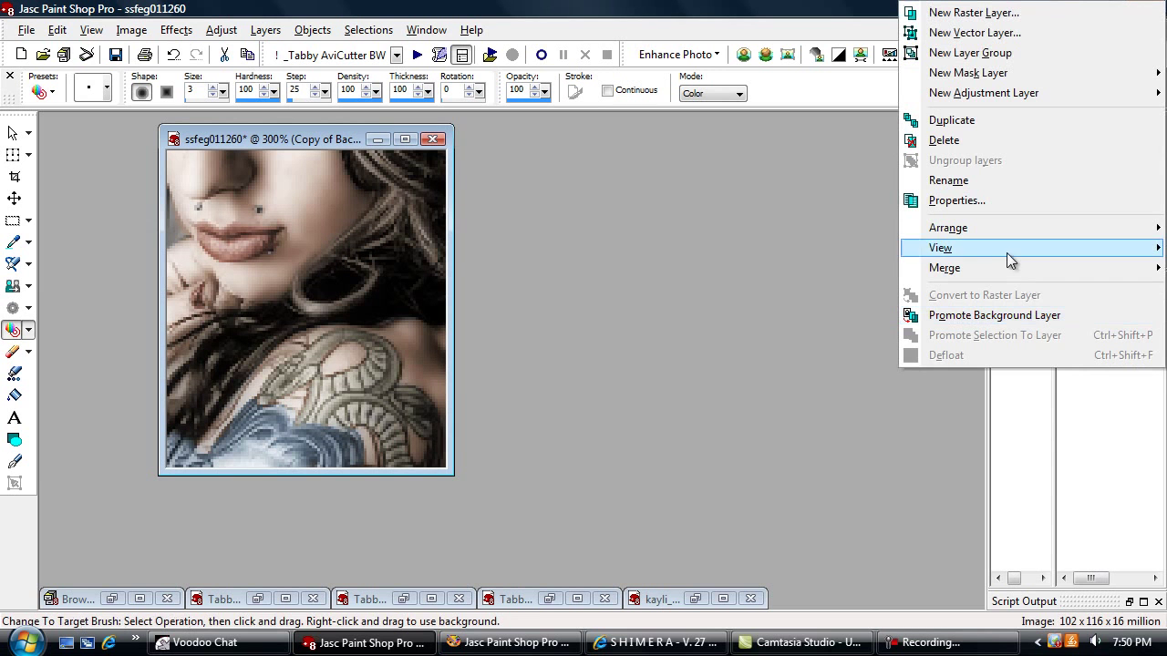
{"action": "mouse_move", "coordinate": [989, 268]}
{"action": "left_click", "coordinate": [830, 289]}
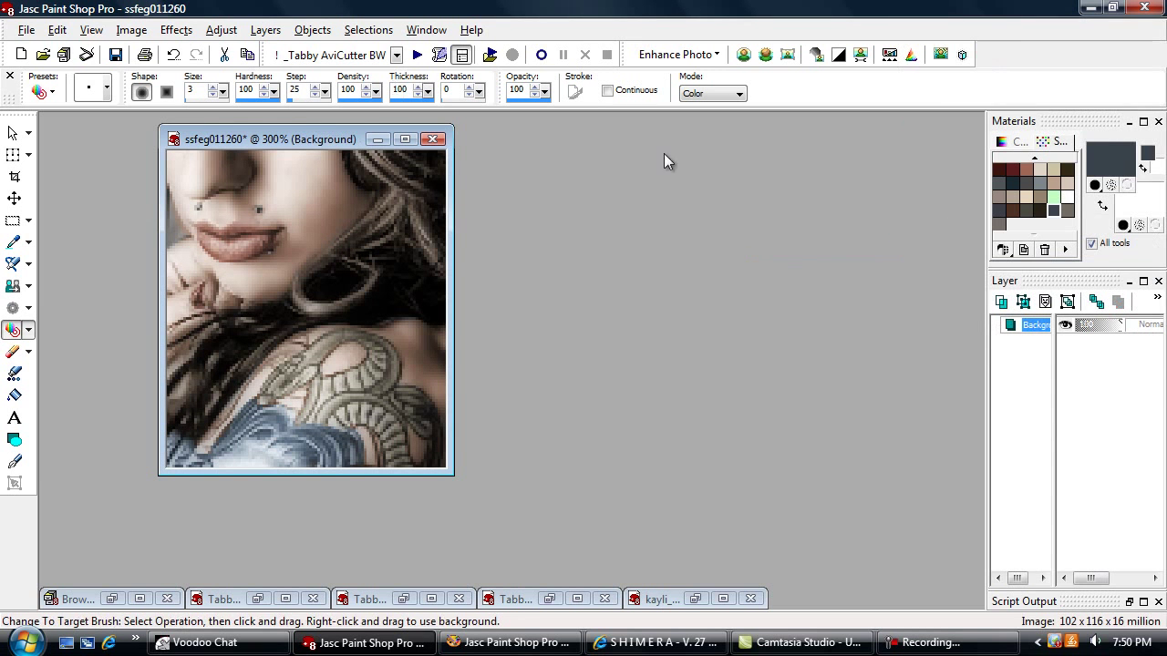
- Apply the xero Greytinter effect to the merged image, adjusting only the overall tint
{"action": "left_click", "coordinate": [195, 33]}
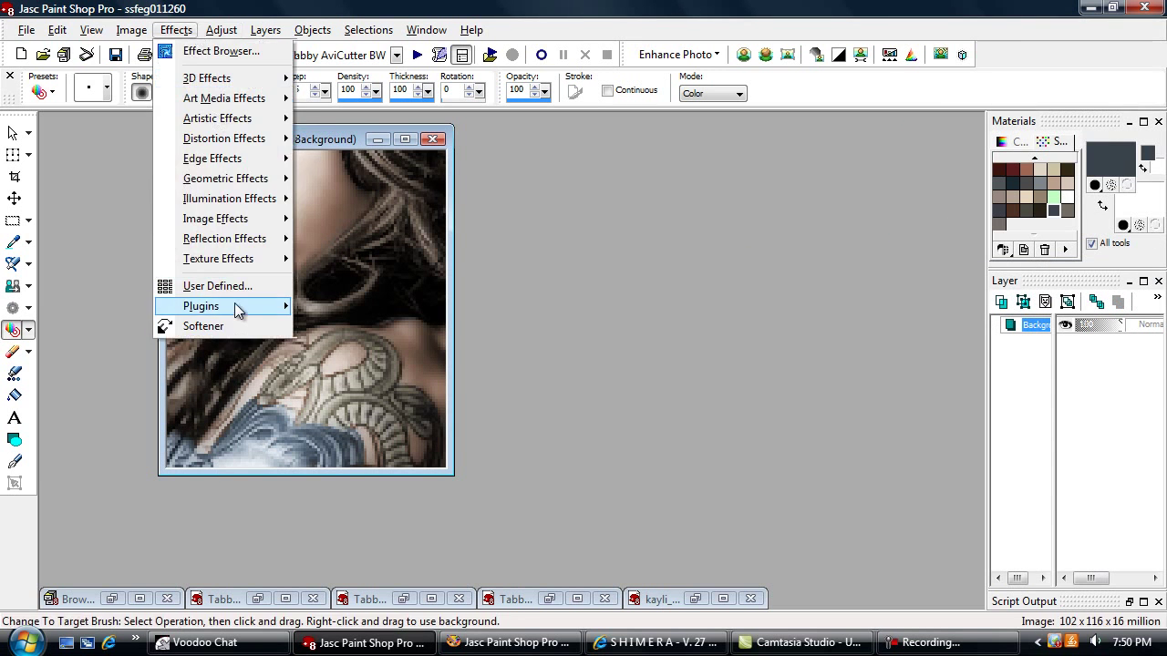
{"action": "mouse_move", "coordinate": [234, 303]}
{"action": "mouse_move", "coordinate": [427, 590]}
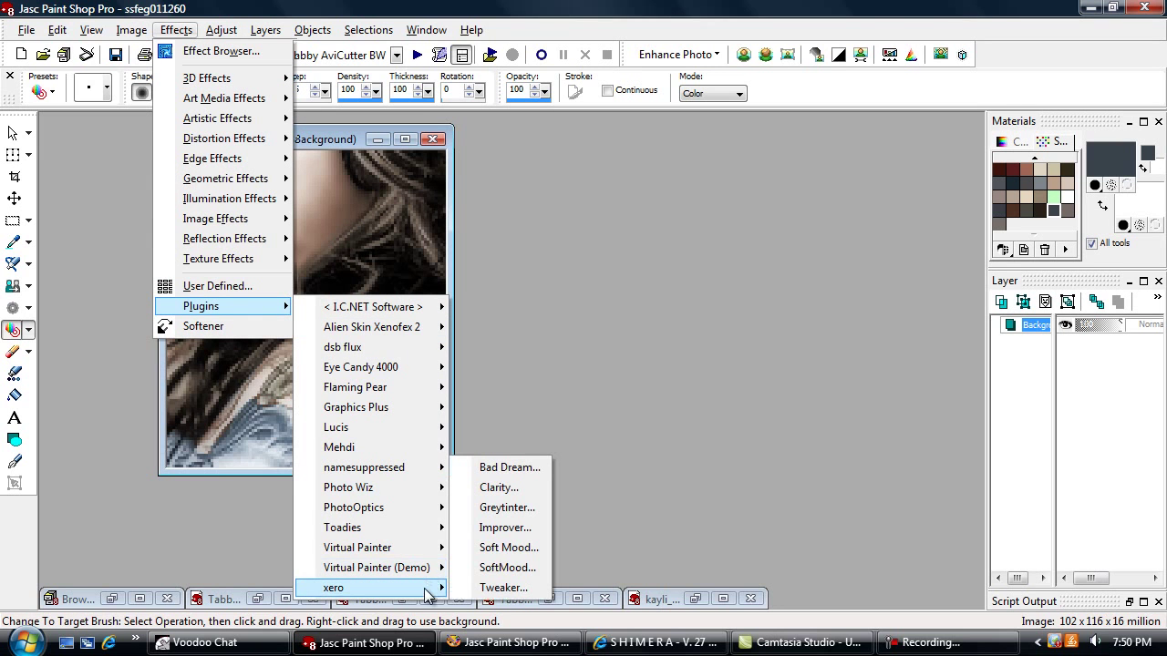
{"action": "left_click", "coordinate": [508, 515]}
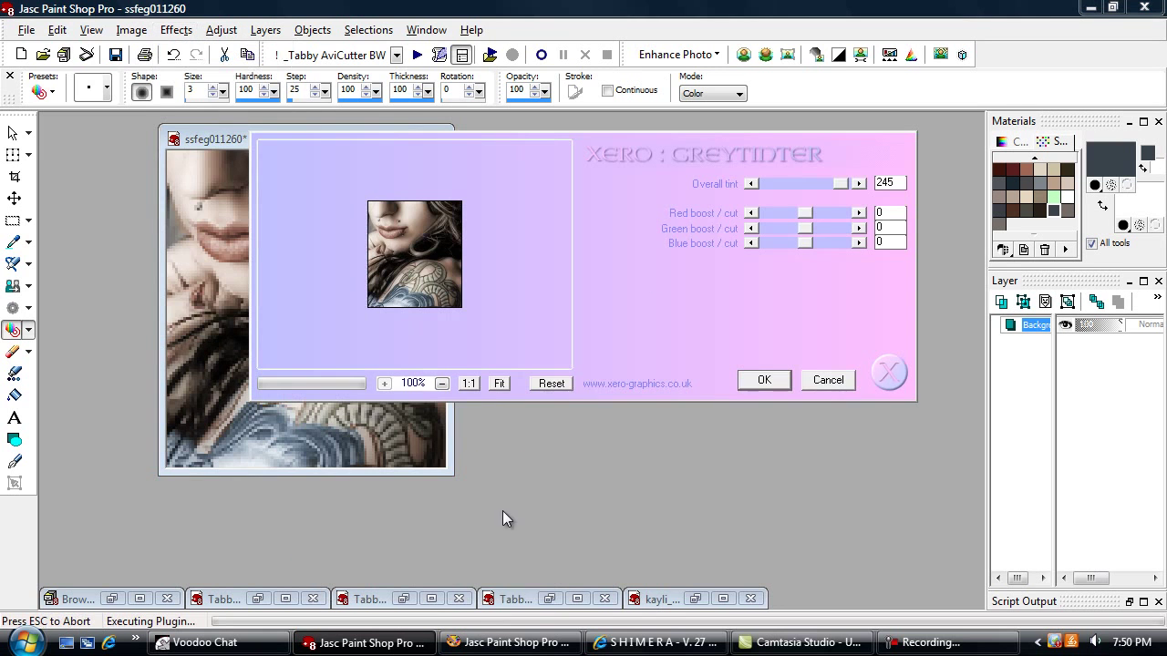
{"action": "left_click", "coordinate": [797, 181]}
{"action": "left_click", "coordinate": [857, 185]}
{"action": "left_click", "coordinate": [856, 185]}
{"action": "left_click", "coordinate": [857, 185]}
{"action": "left_click", "coordinate": [768, 381]}
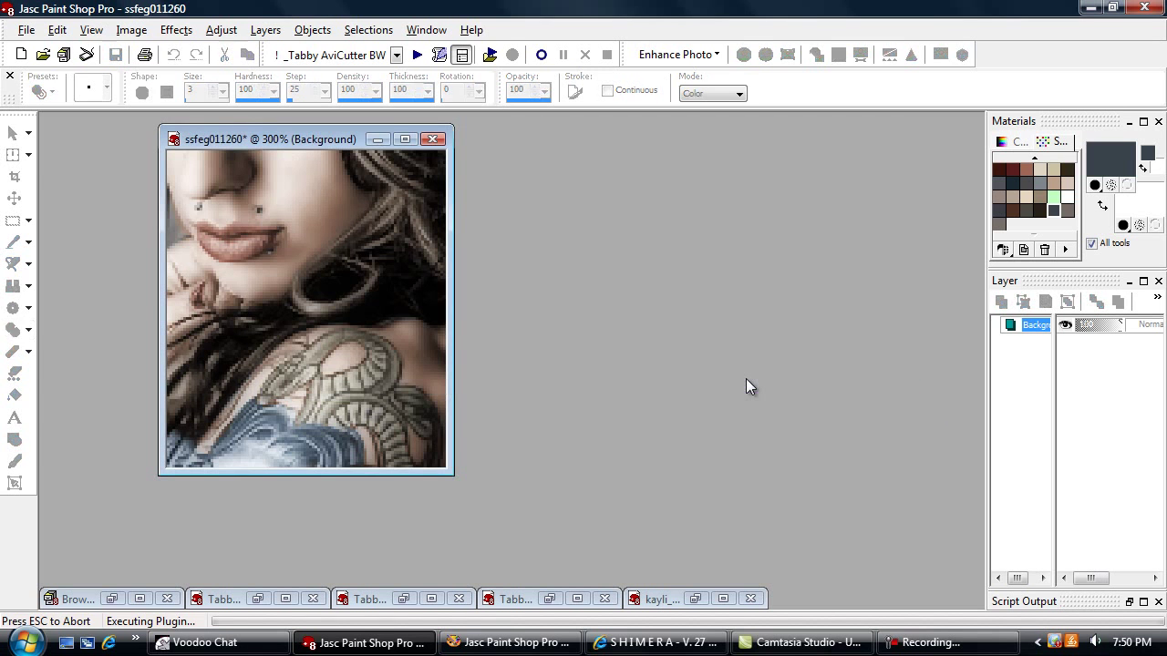
- Smooth the skin of the face with the Soften Brush at size 6
{"action": "left_click", "coordinate": [13, 308]}
{"action": "scroll", "coordinate": [171, 197], "scroll_direction": "up", "scroll_amount": 2}
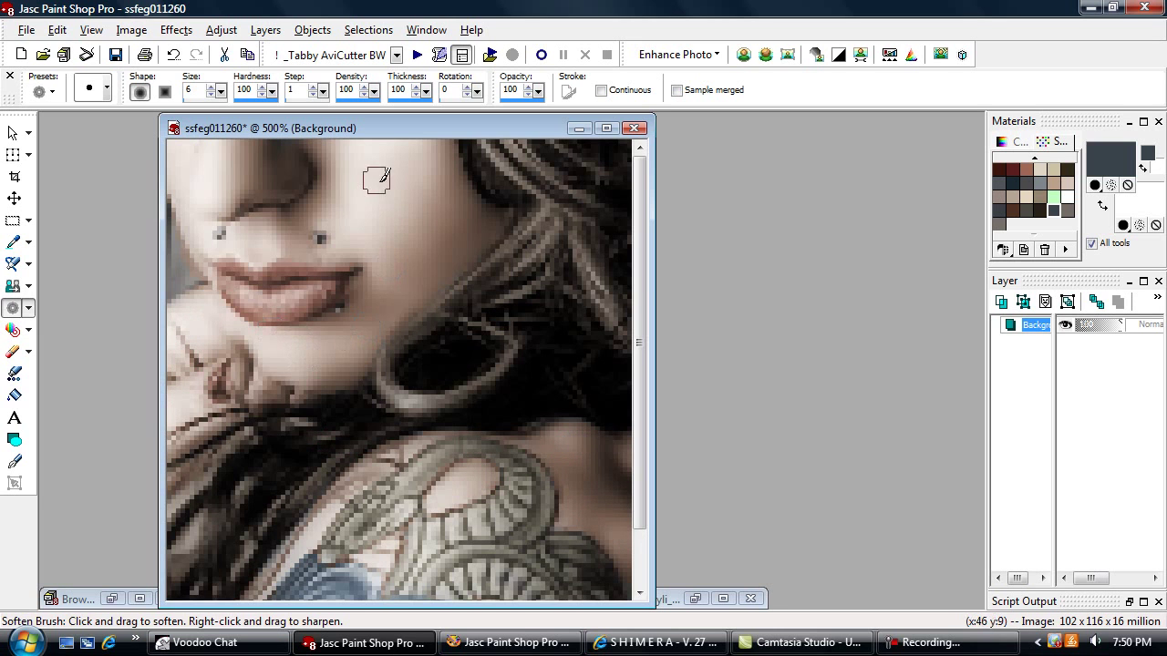
{"action": "scroll", "coordinate": [383, 182], "scroll_direction": "down", "scroll_amount": 3}
{"action": "scroll", "coordinate": [404, 359], "scroll_direction": "down", "scroll_amount": 2}
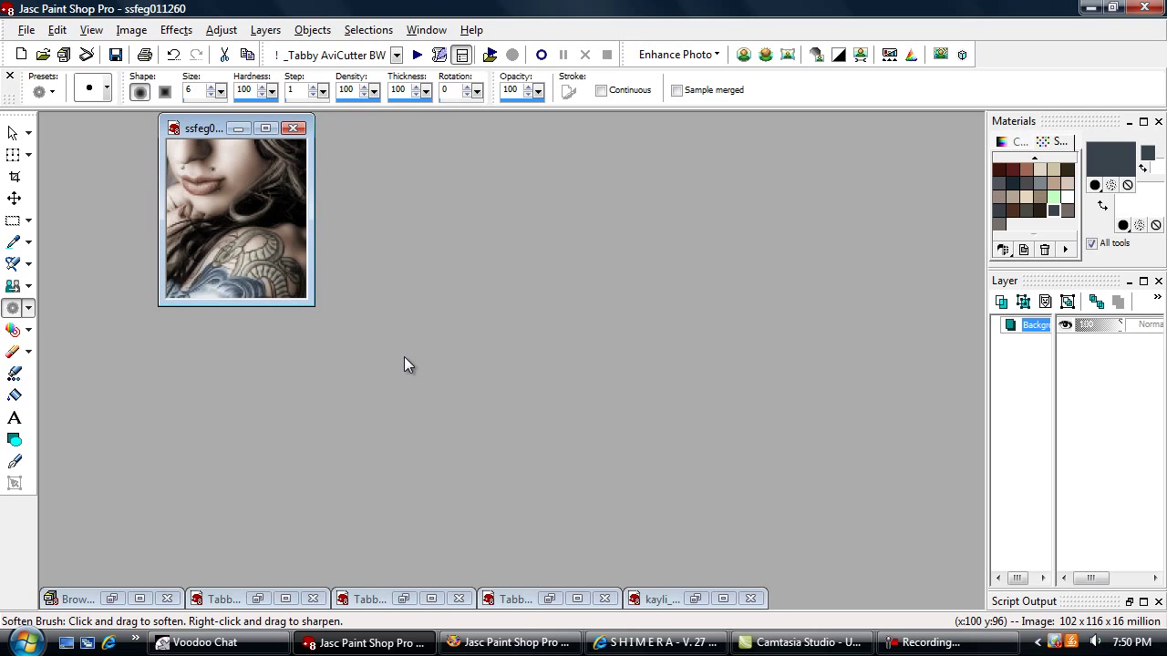
- Copy the minimized Tabbys_[WhereMyWeavesAt] texture image and paste it as a new image
{"action": "scroll", "coordinate": [404, 362], "scroll_direction": "up", "scroll_amount": 2}
{"action": "left_click", "coordinate": [257, 598]}
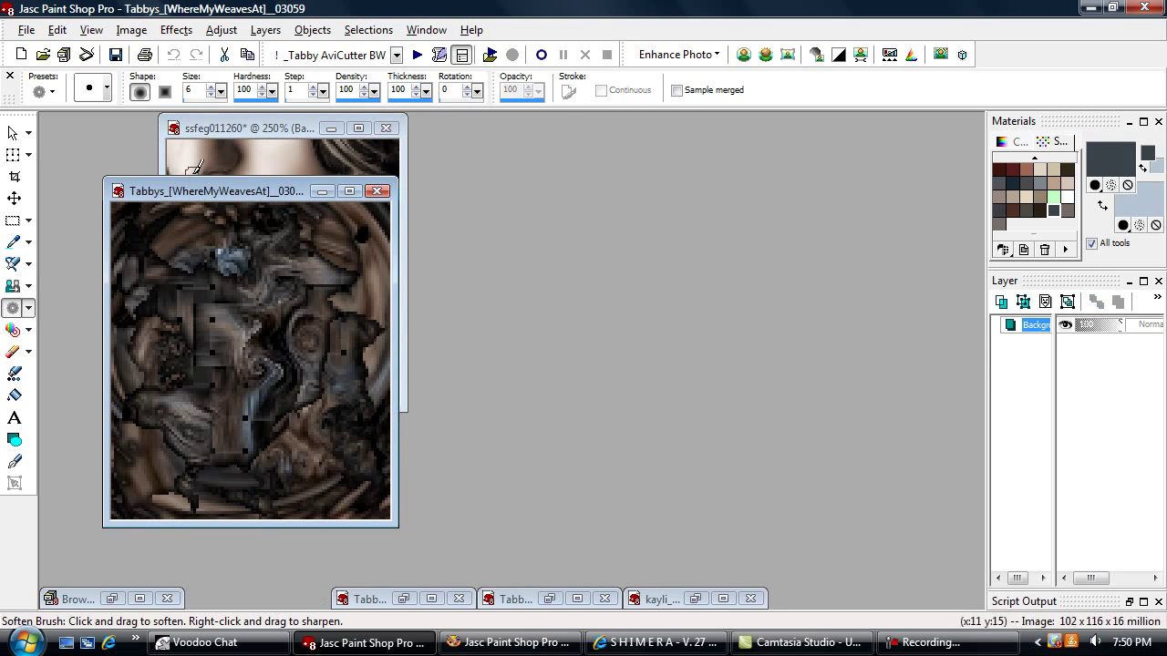
{"action": "right_click", "coordinate": [193, 193]}
{"action": "left_click", "coordinate": [240, 227]}
{"action": "left_click", "coordinate": [322, 190]}
{"action": "key", "text": "ctrl+v"}
- Copy the colored portrait and paste it as a new layer above the texture in the new image
{"action": "left_click", "coordinate": [283, 129]}
{"action": "right_click", "coordinate": [284, 128]}
{"action": "left_click", "coordinate": [327, 157]}
{"action": "scroll", "coordinate": [335, 151], "scroll_direction": "down", "scroll_amount": 3}
{"action": "left_click_drag", "start_coordinate": [264, 274], "coordinate": [228, 177]}
{"action": "right_click", "coordinate": [228, 179]}
{"action": "mouse_move", "coordinate": [300, 263]}
{"action": "left_click", "coordinate": [539, 265]}
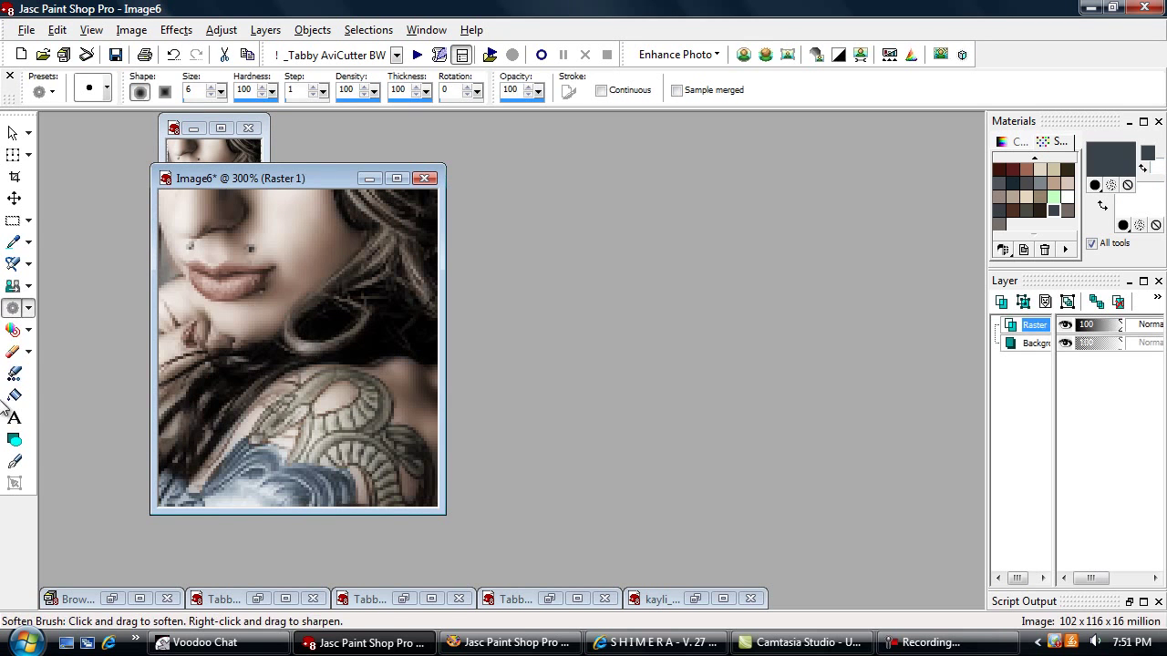
- Erase the grey backdrop beside the face on the portrait layer with the Eraser at size 4 and opacity 48
{"action": "left_click", "coordinate": [13, 351]}
{"action": "scroll", "coordinate": [80, 351], "scroll_direction": "up", "scroll_amount": 1}
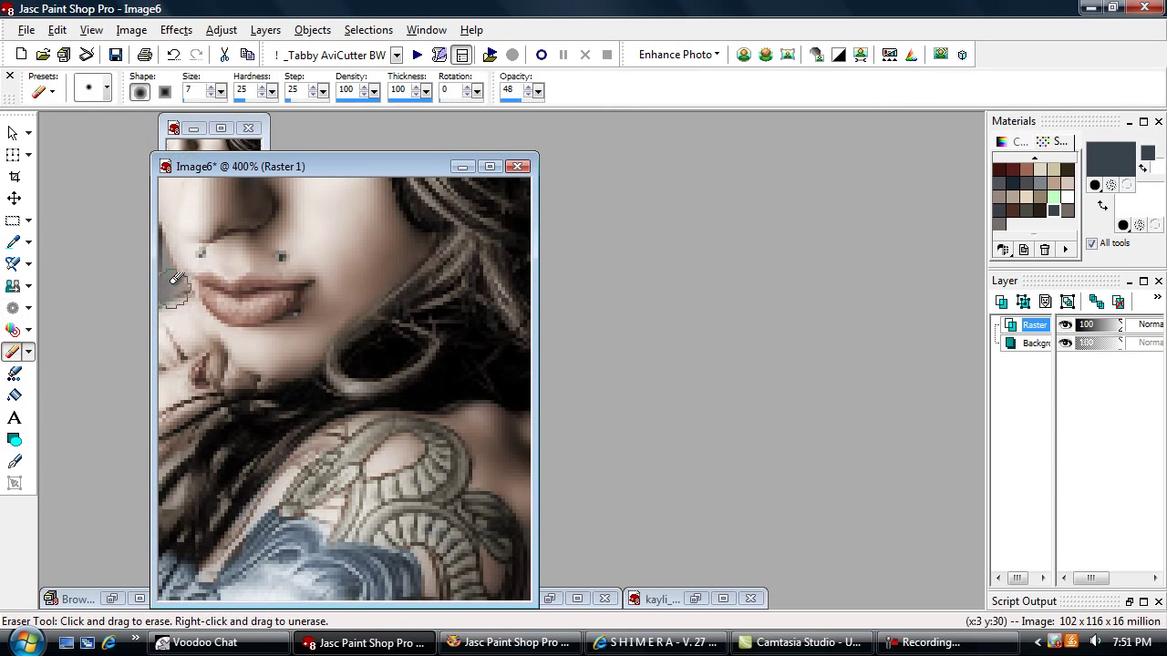
{"action": "left_click_drag", "start_coordinate": [222, 93], "coordinate": [223, 104]}
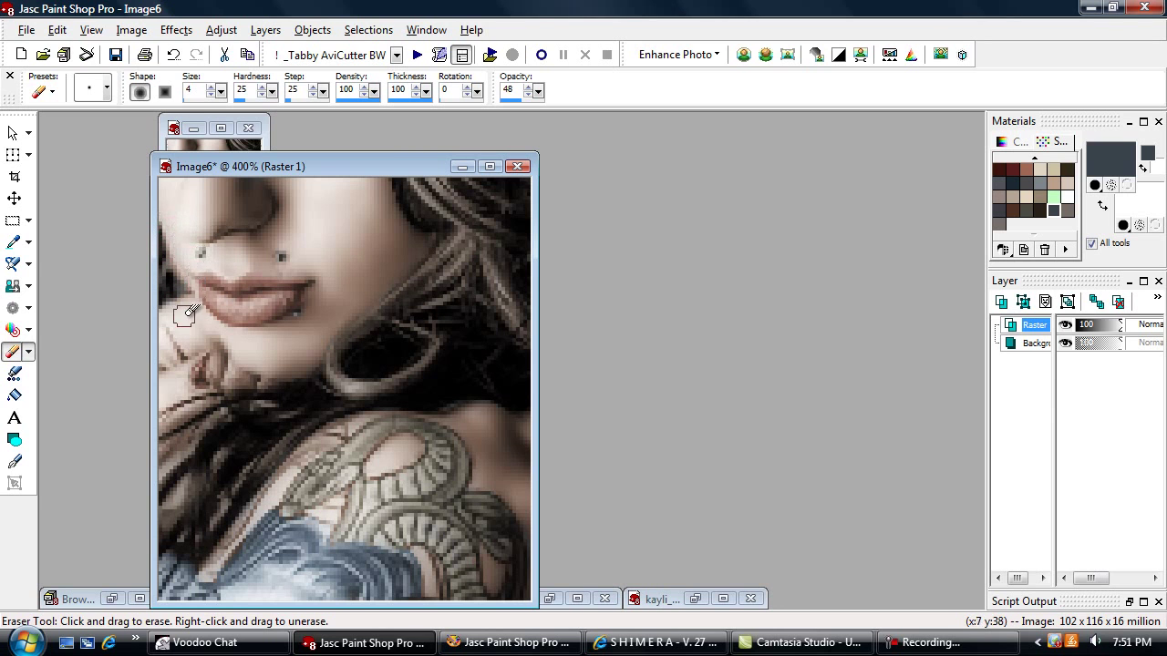
{"action": "scroll", "coordinate": [300, 273], "scroll_direction": "down", "scroll_amount": 1}
{"action": "scroll", "coordinate": [302, 270], "scroll_direction": "down", "scroll_amount": 1}
{"action": "scroll", "coordinate": [454, 348], "scroll_direction": "up", "scroll_amount": 1}
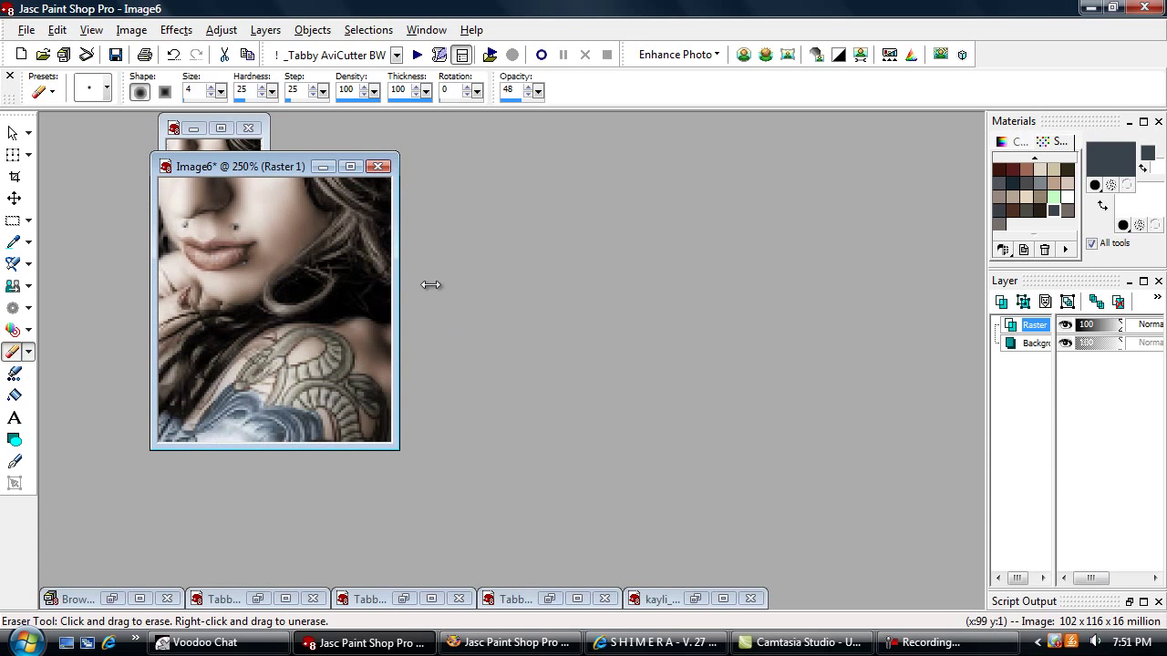
{"action": "left_click_drag", "start_coordinate": [284, 171], "coordinate": [361, 160]}
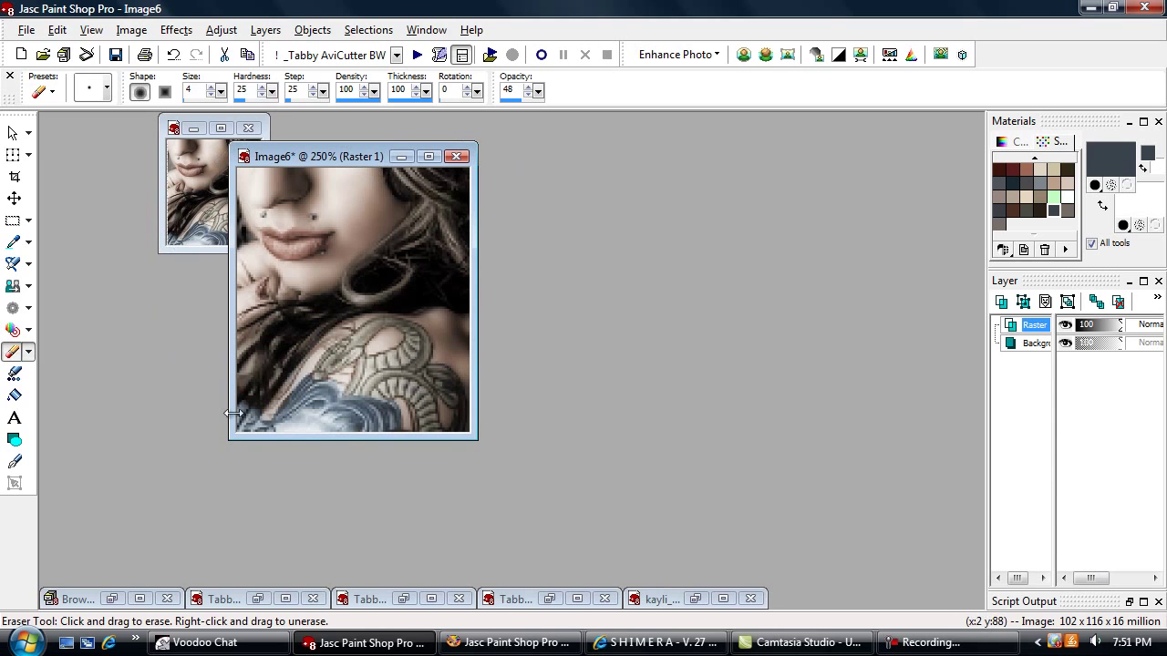
{"action": "left_click", "coordinate": [911, 643]}
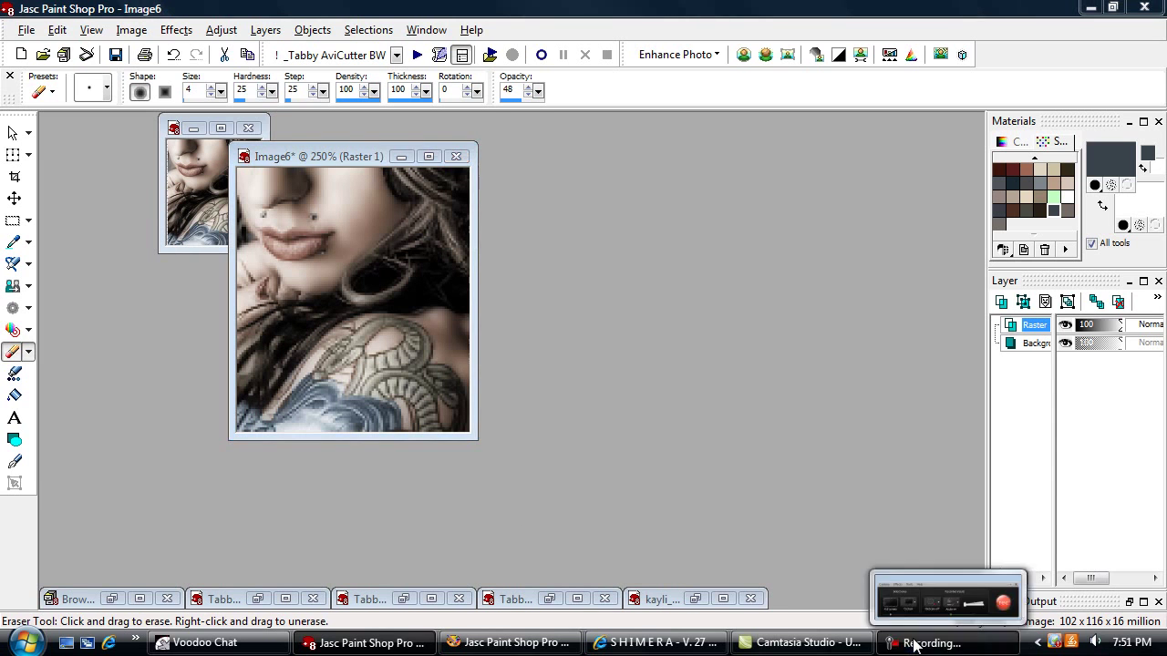